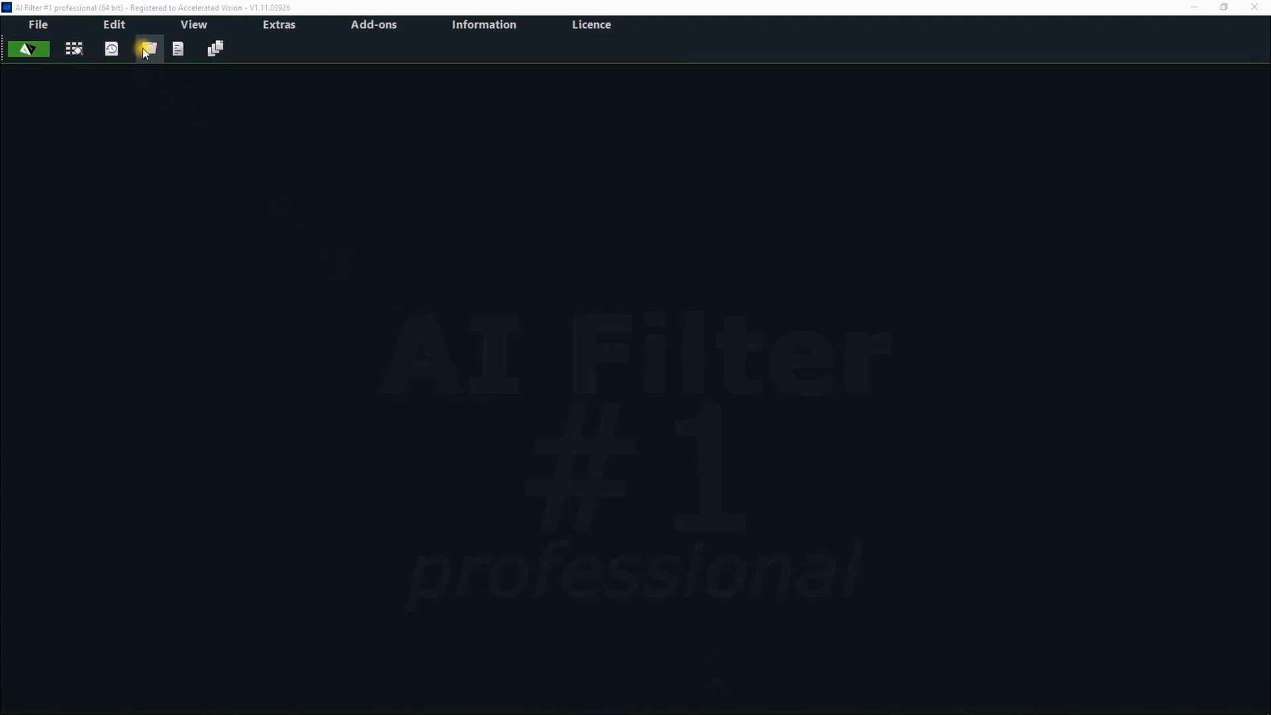
- Open the Giraffe image
click(149, 48)
click(340, 330)
double_click(339, 325)
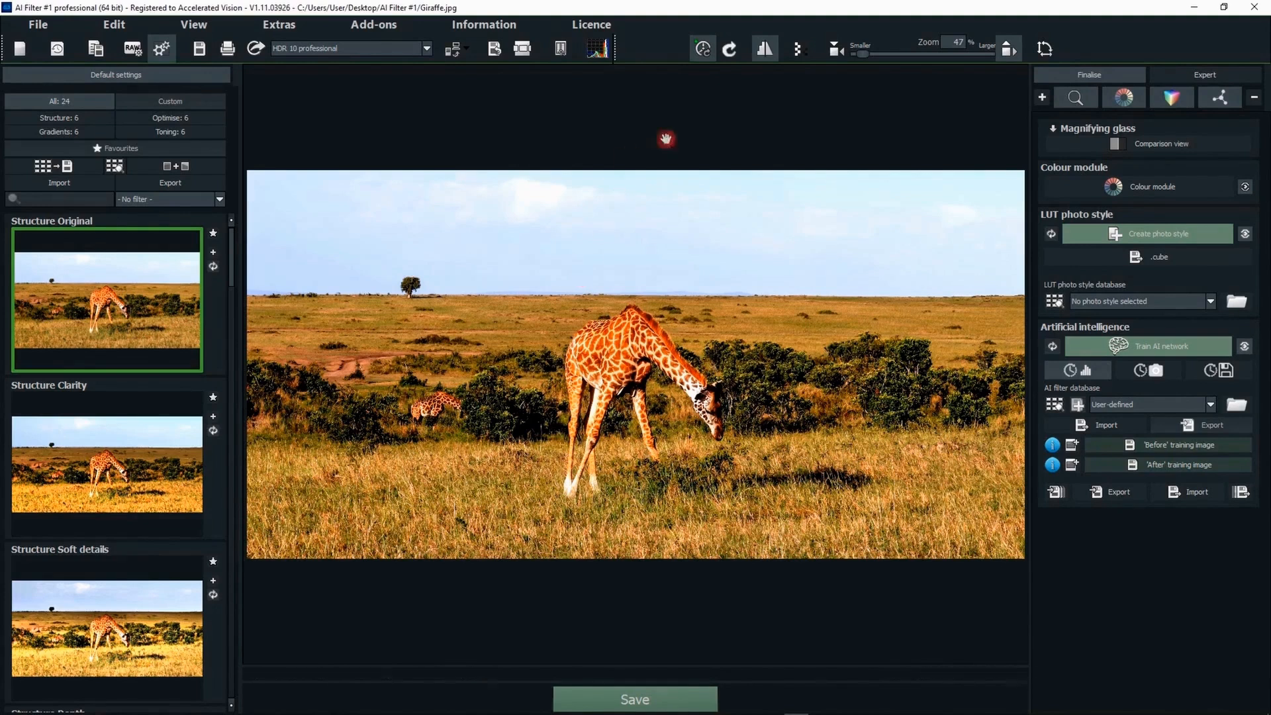
- Hide the magnifying glass, colour module and LUT photo style sections so only Artificial intelligence remains
click(1076, 100)
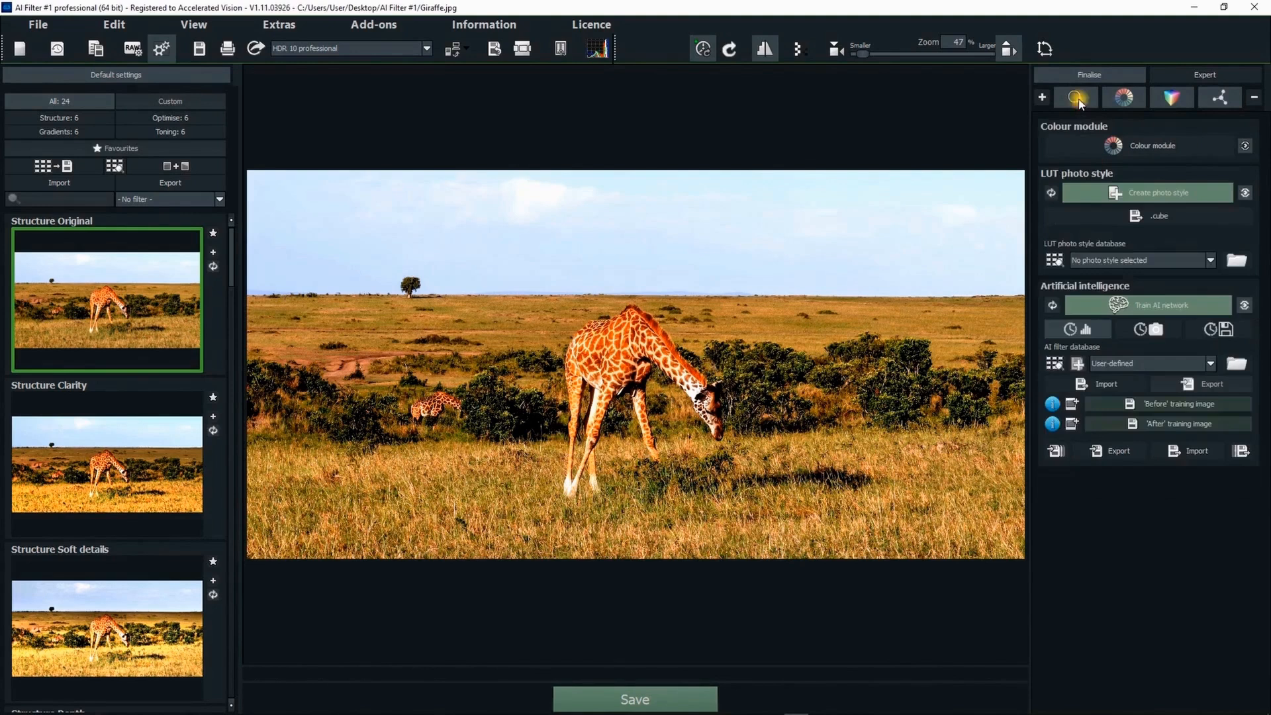
click(1124, 97)
click(1173, 94)
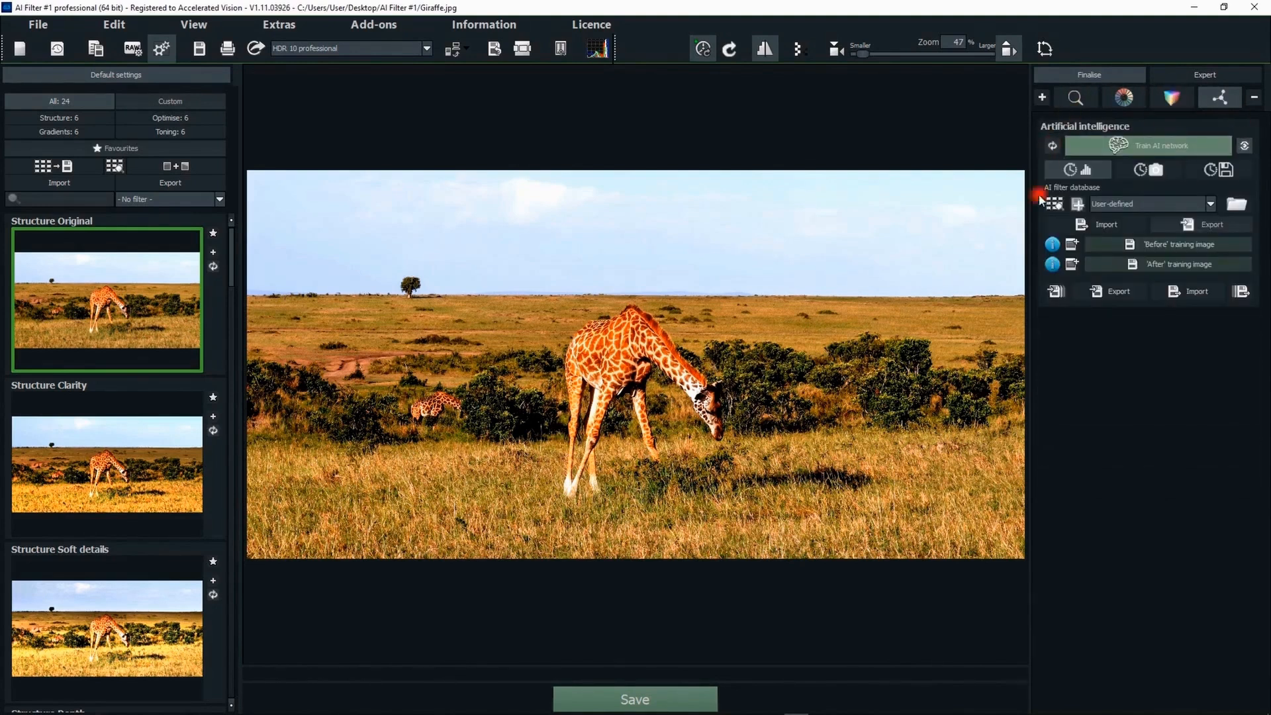
- Load 01e_Trainingsbild_Vorher as the 'Before' and 01f_Trainingsbild_Nachher as the 'After' training image
click(1160, 245)
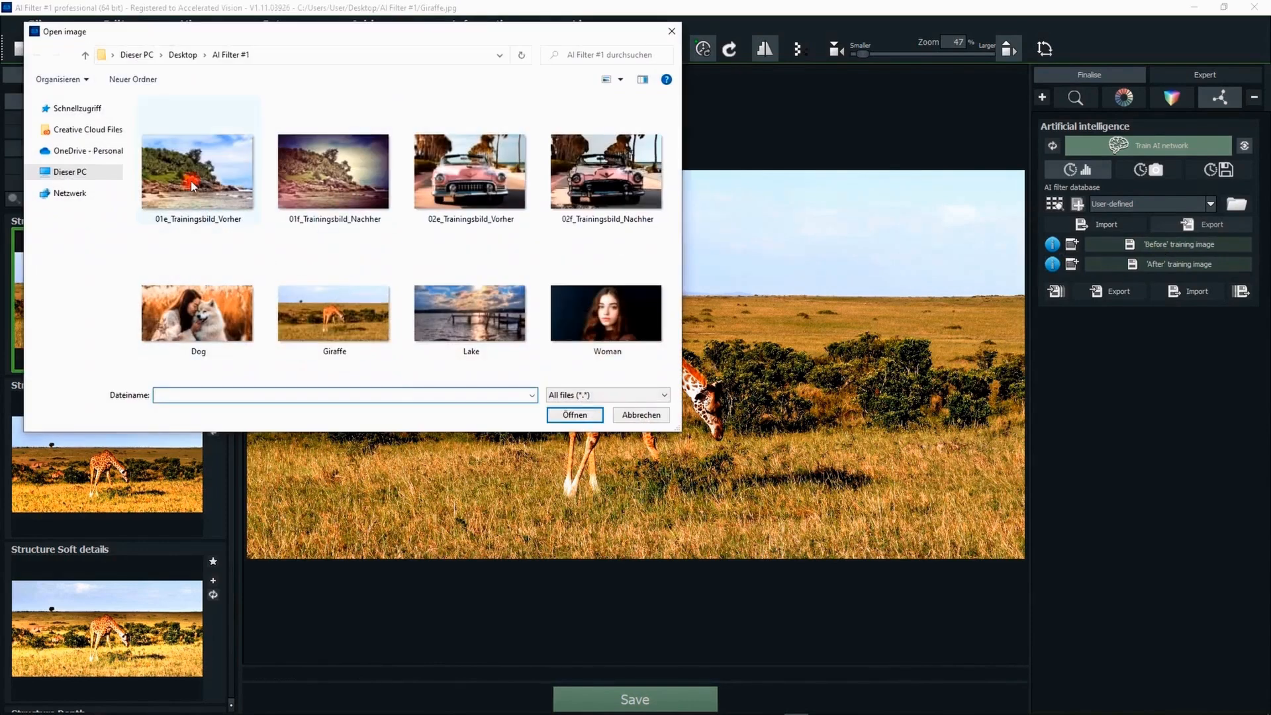
double_click(192, 186)
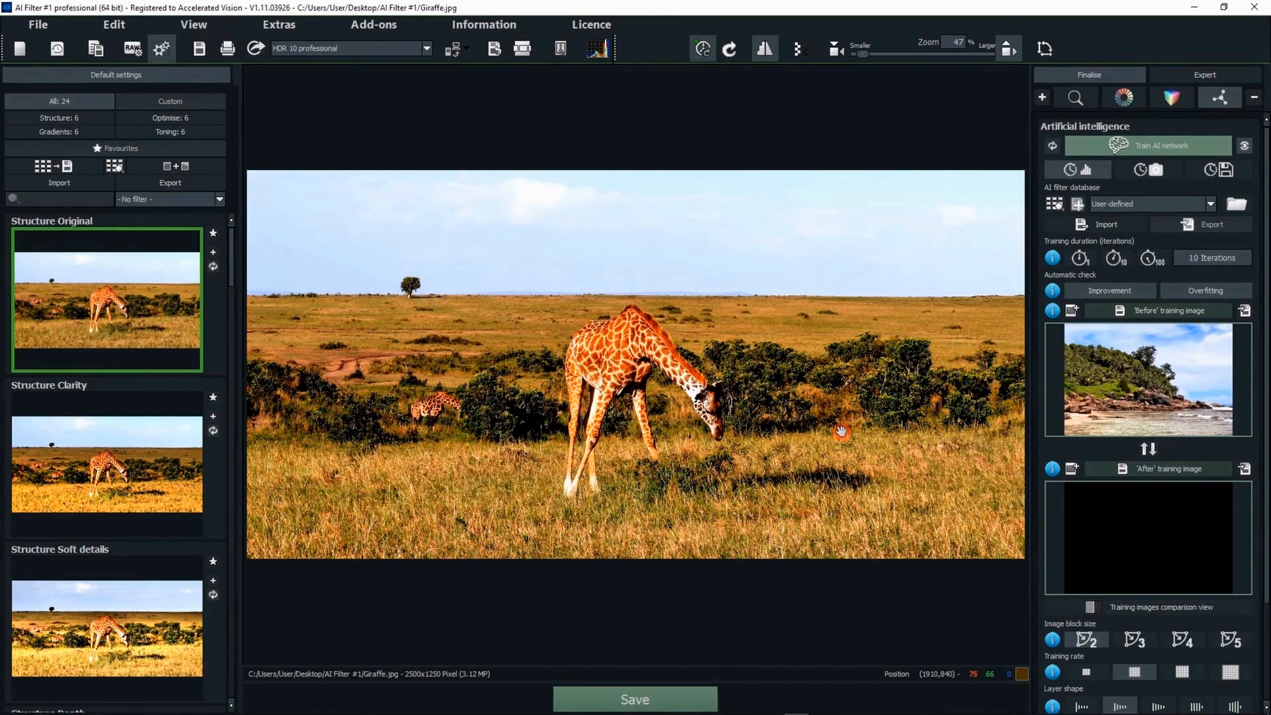
click(1168, 469)
double_click(333, 184)
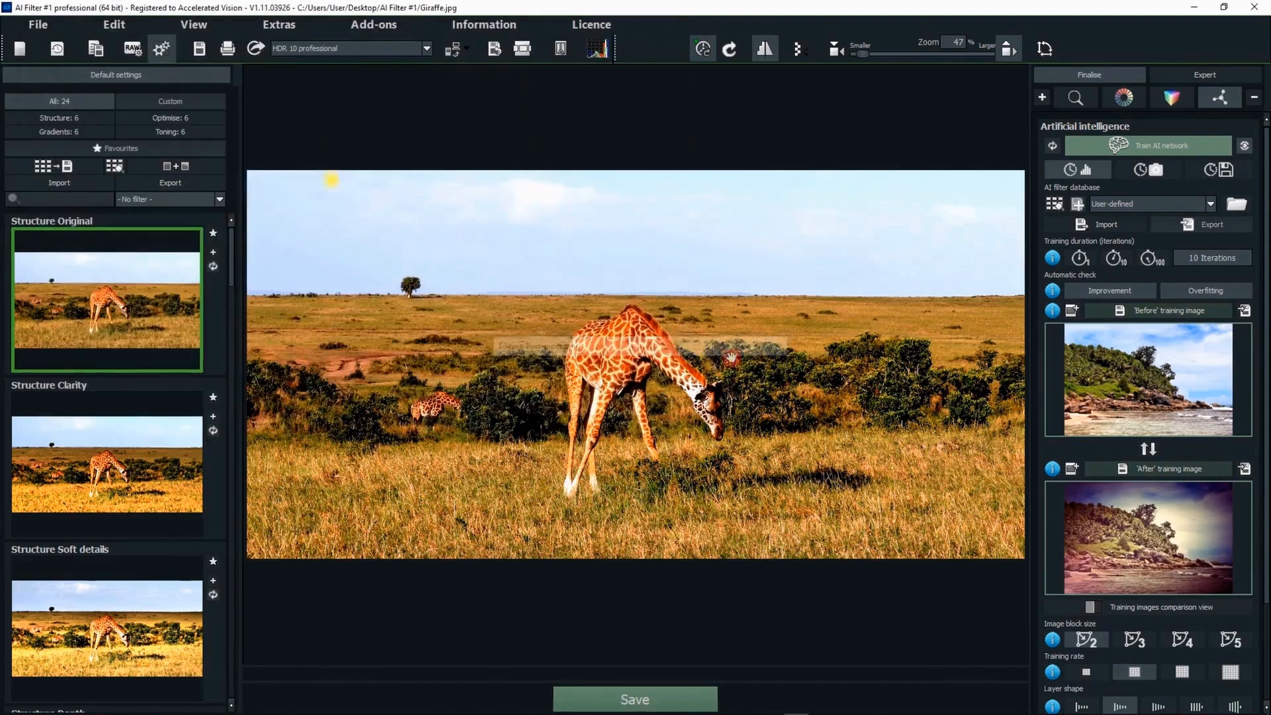
- Compare the before and after training images side by side in the comparison view, then close it
click(1153, 607)
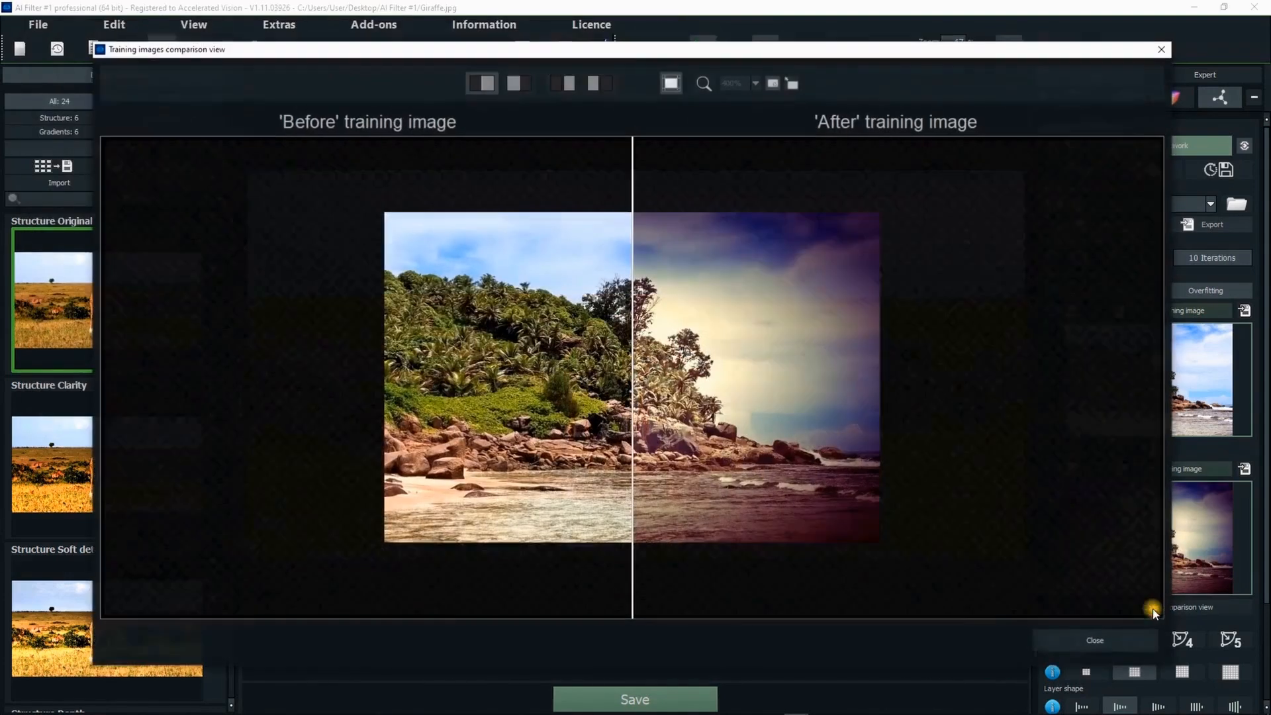
click(564, 83)
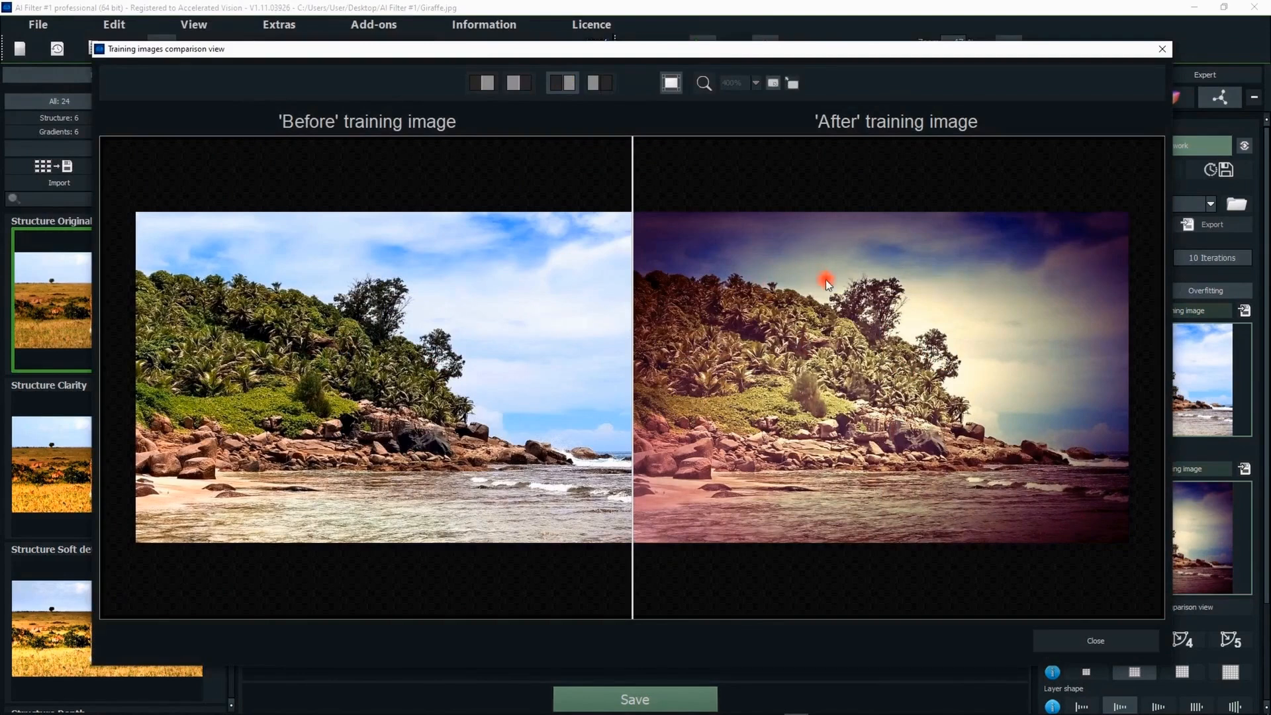
click(1083, 642)
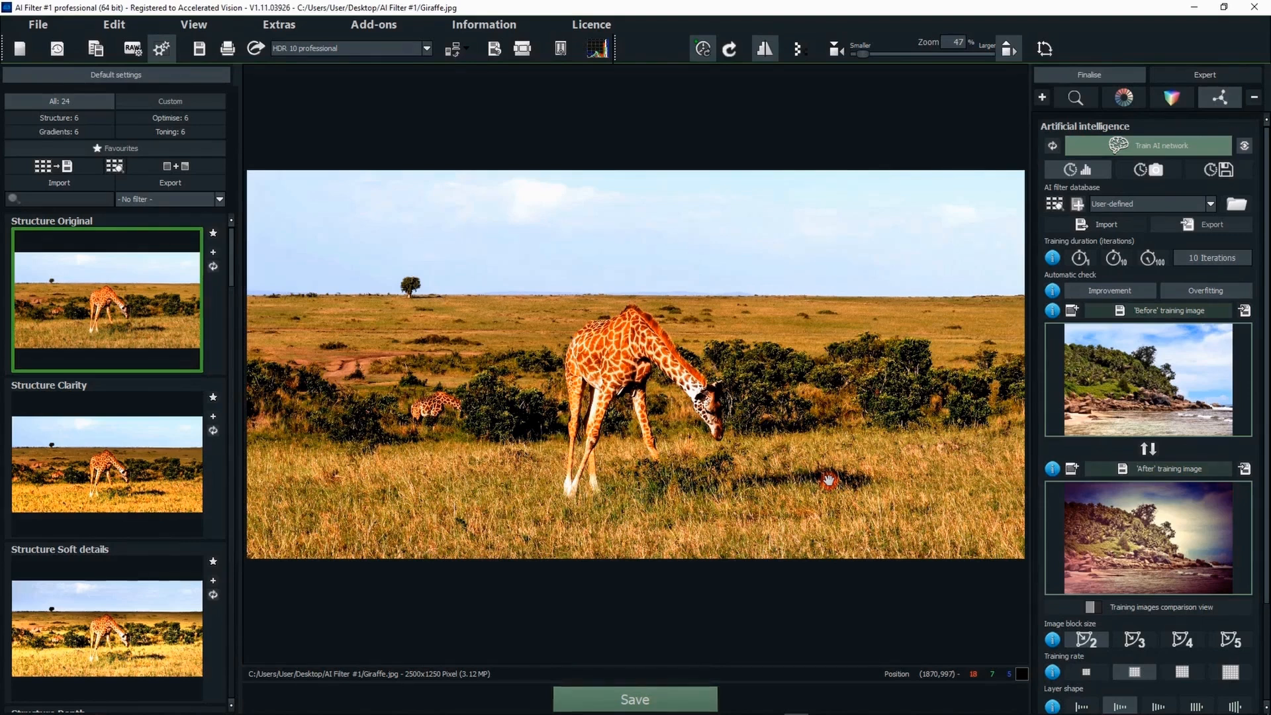
- Set the training duration to 1 iteration and train the AI network twice
scroll(1260, 335, down, 1)
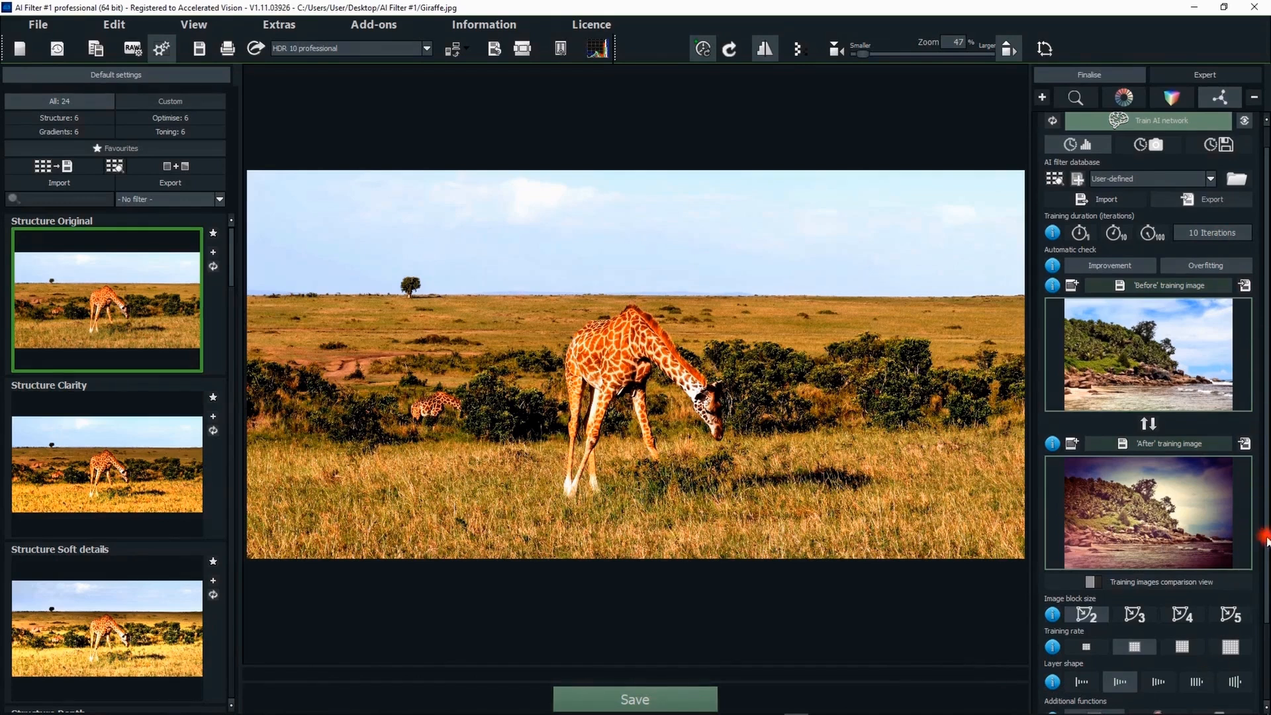
drag(1265, 537, 1266, 622)
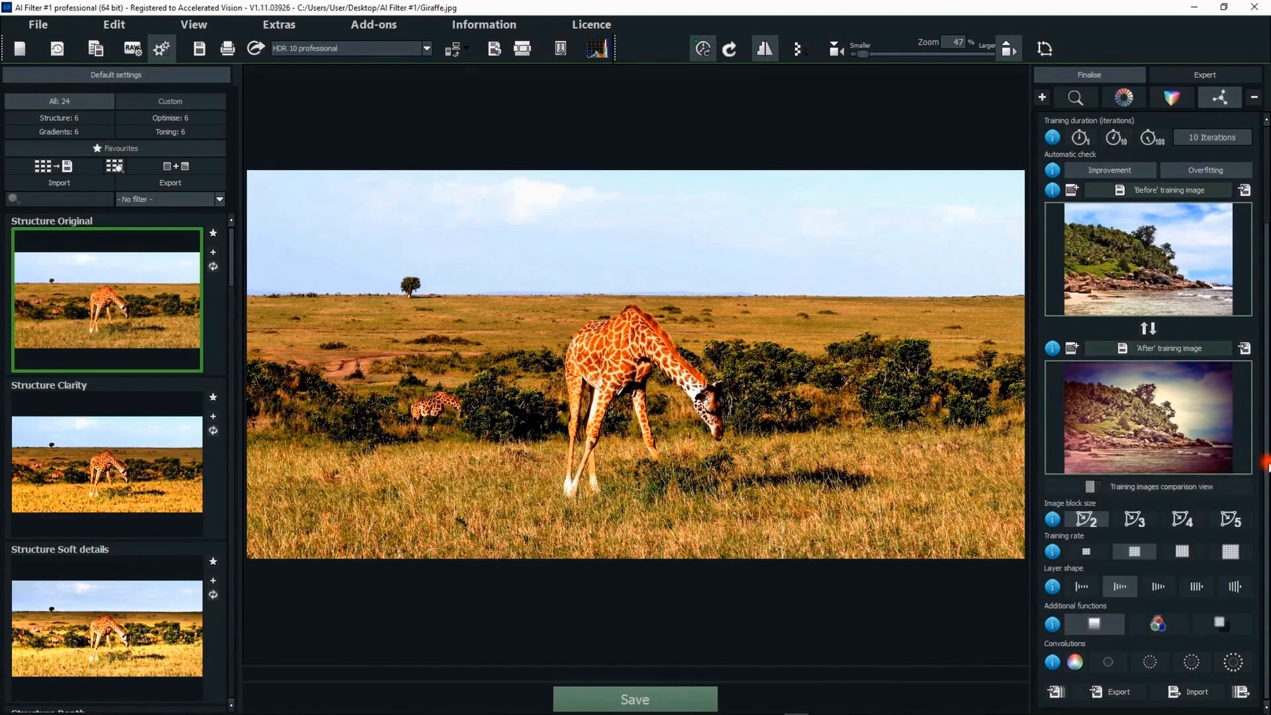
drag(1266, 465, 1265, 382)
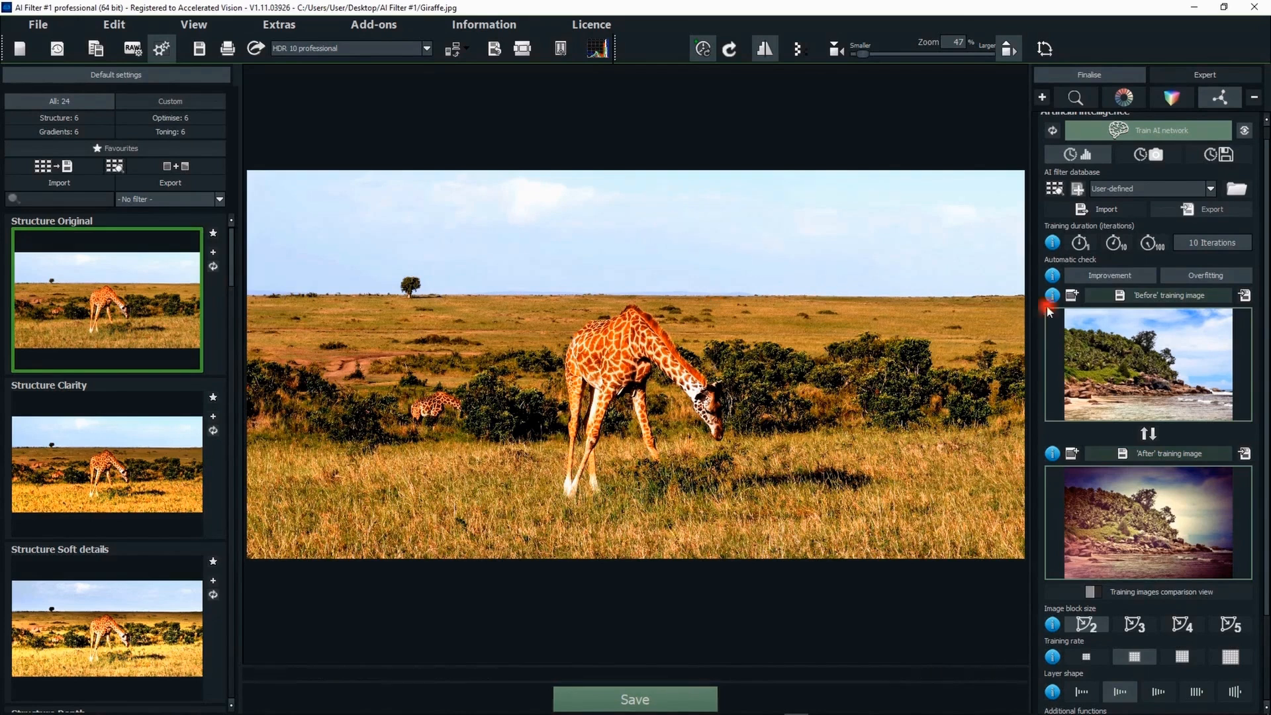
click(1078, 245)
drag(1265, 153, 1265, 155)
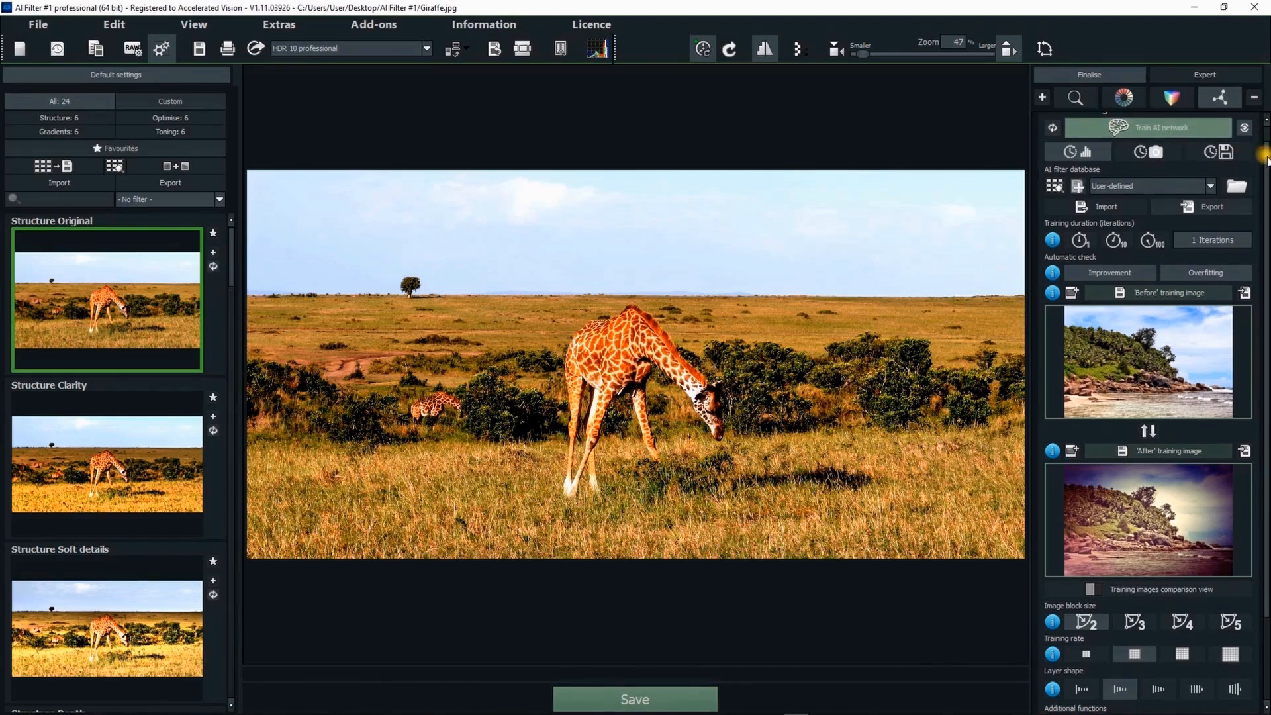
click(1111, 128)
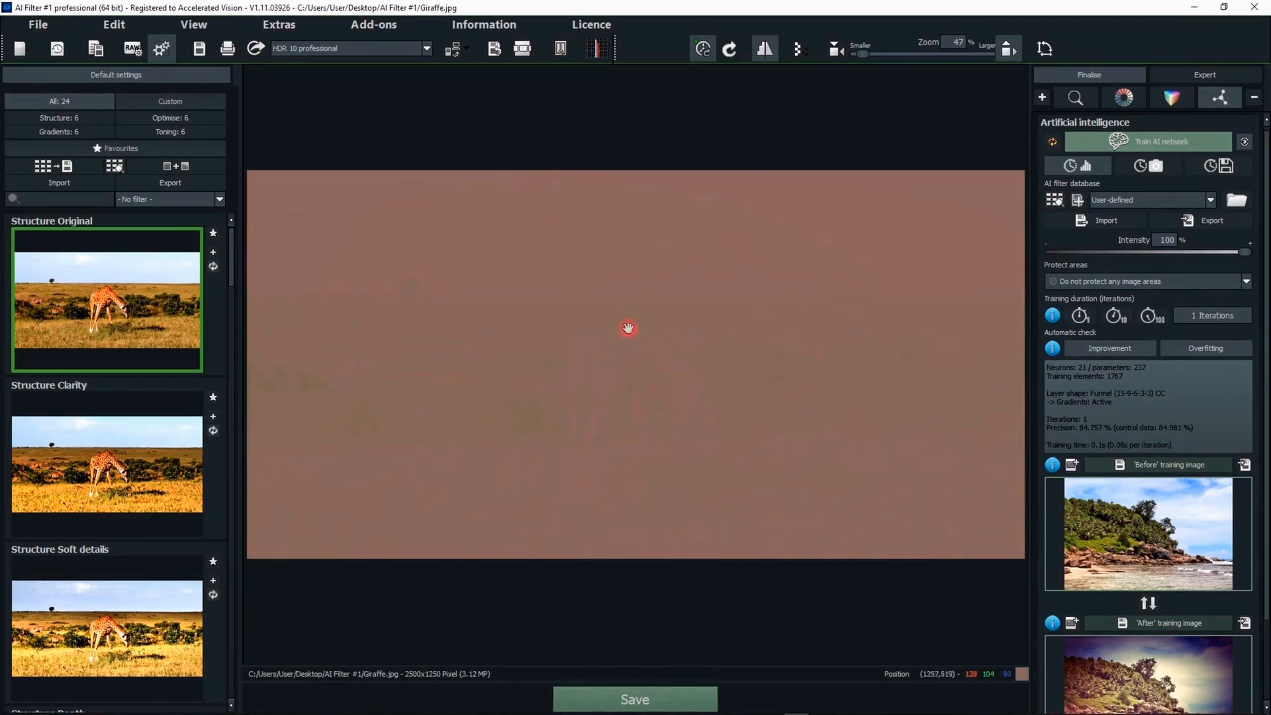
click(1121, 143)
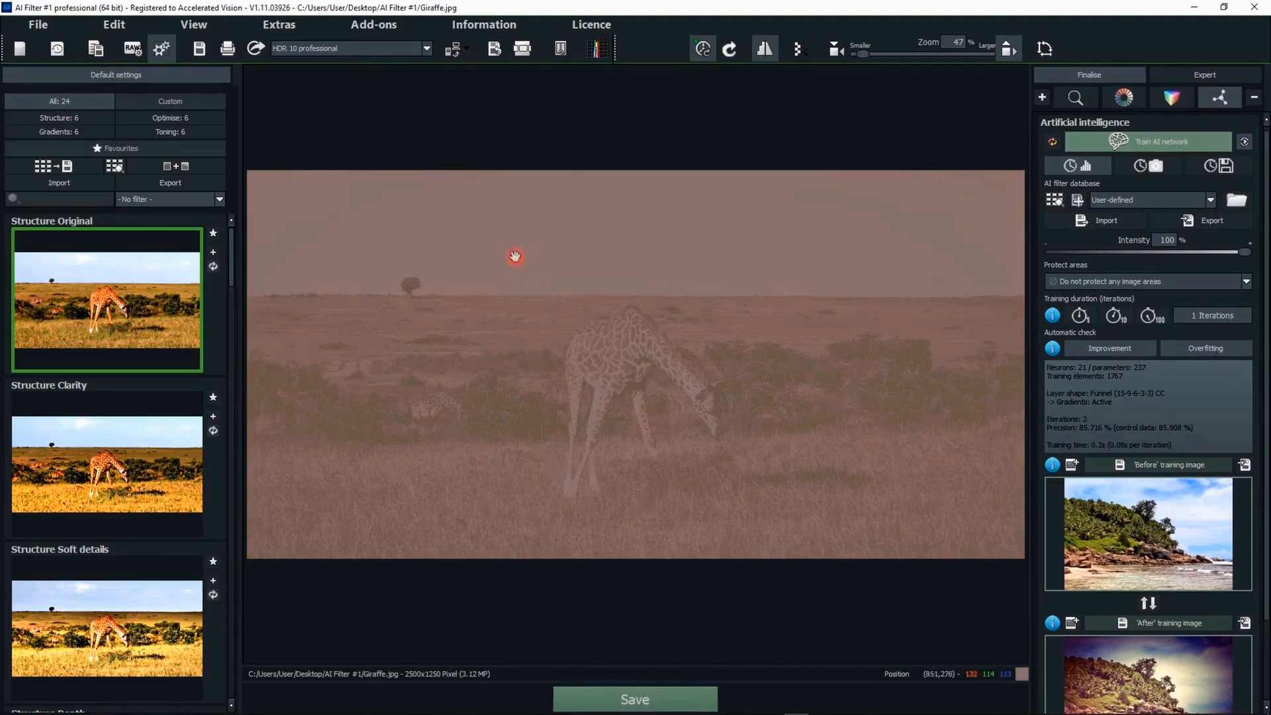
- Set the training duration to 10 iterations and train the AI network
click(1115, 317)
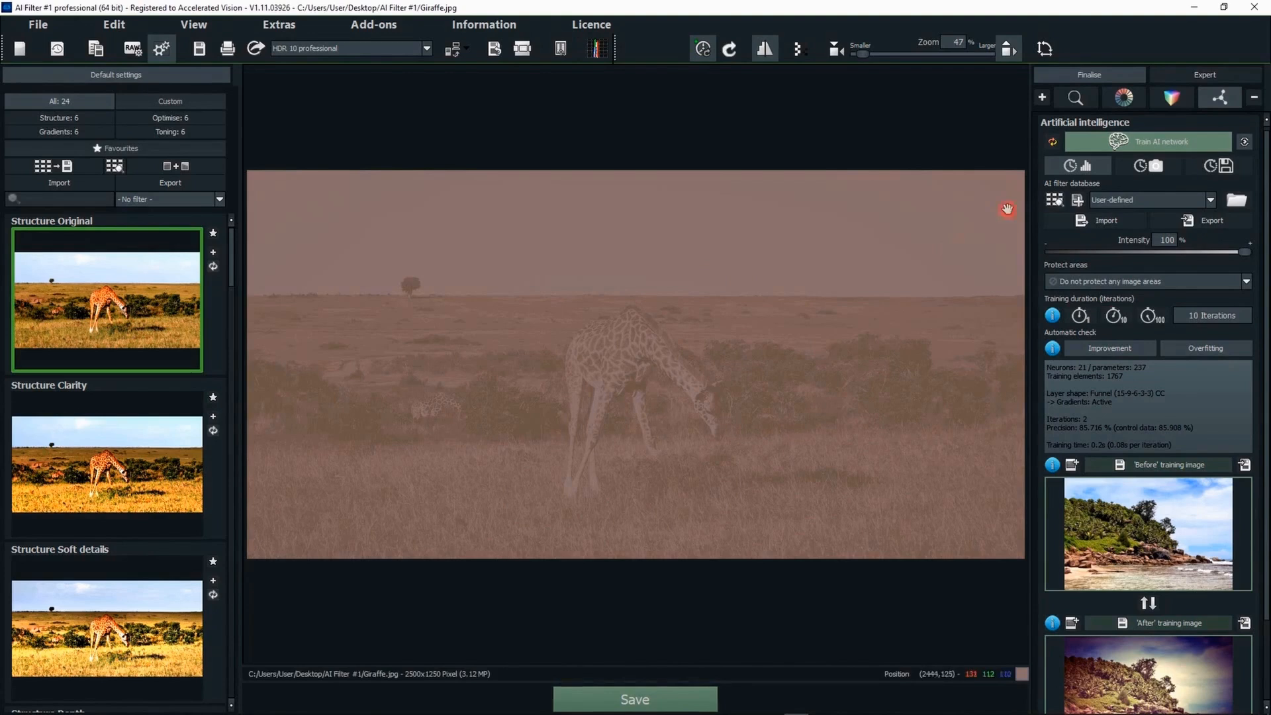
click(1134, 144)
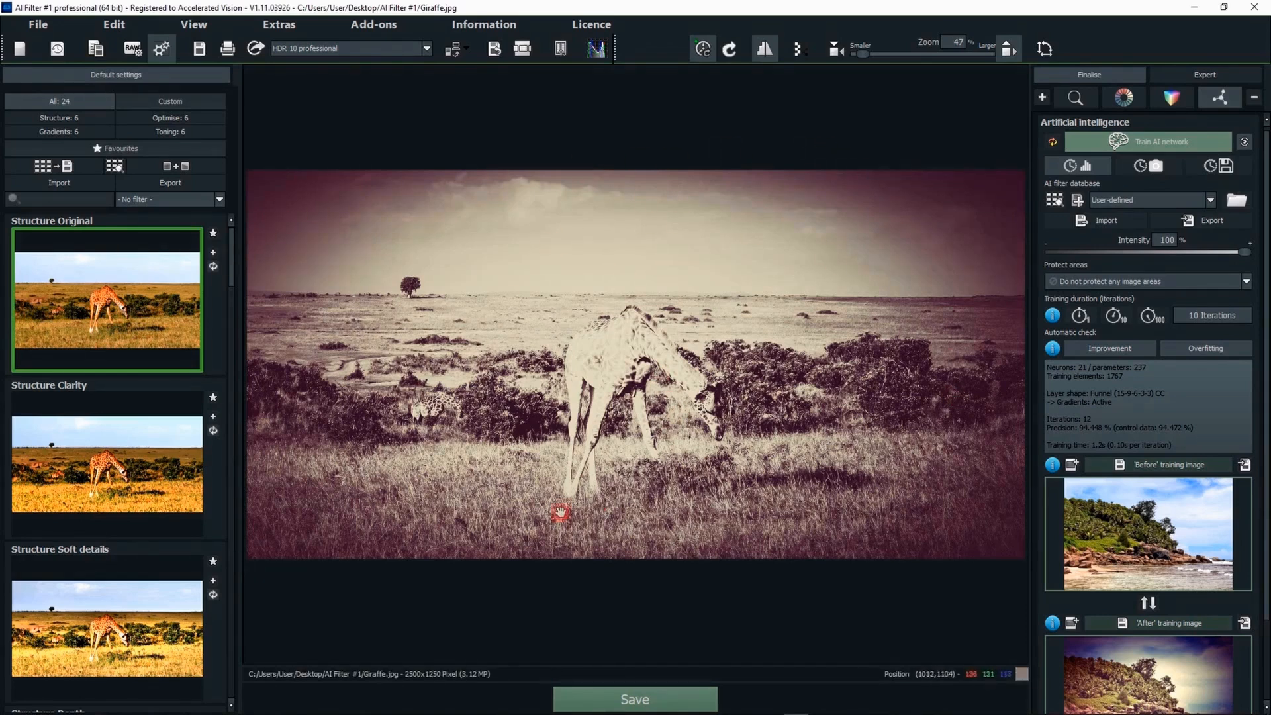
- Set the training duration to 100 iterations and train the AI network twice
click(1162, 323)
click(1106, 144)
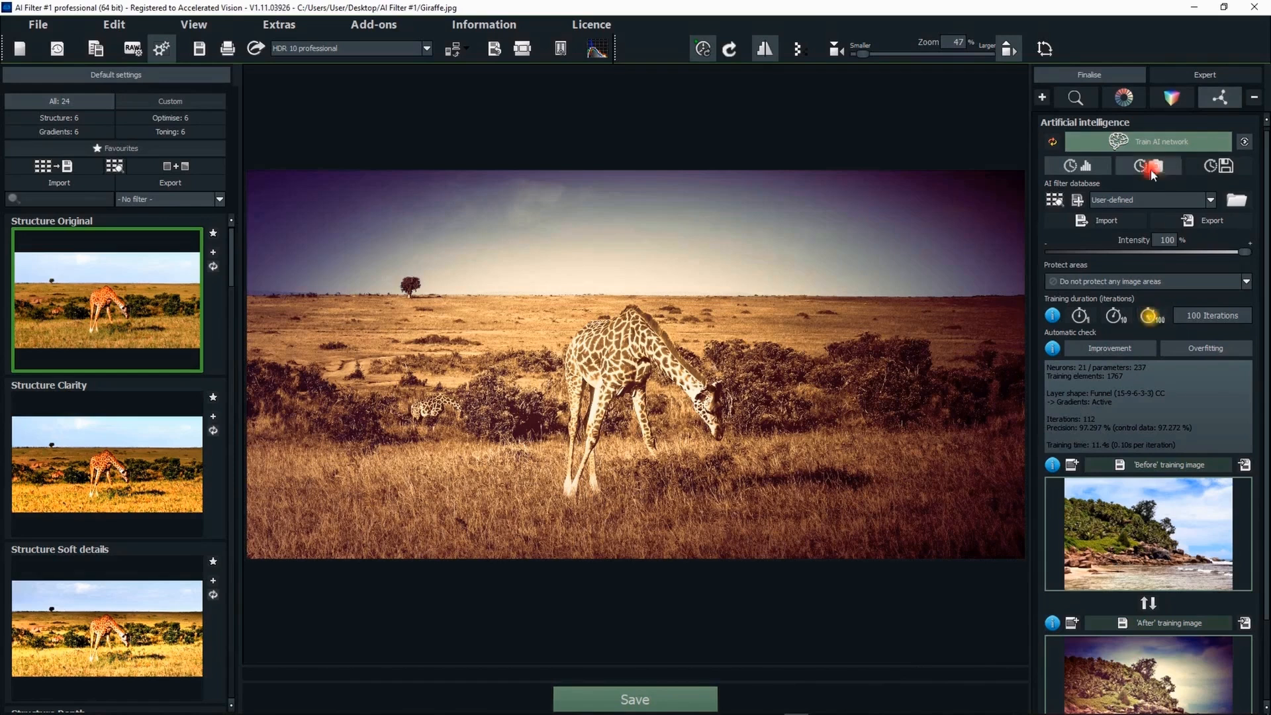
click(1136, 140)
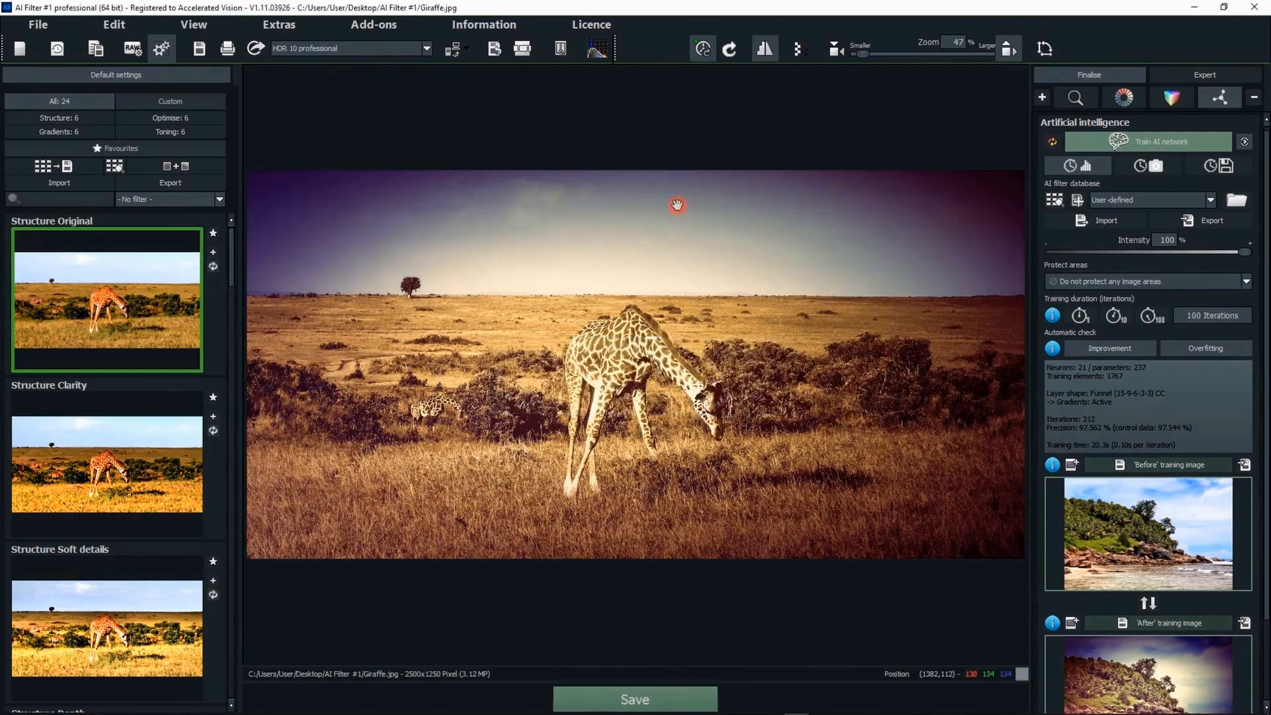
- Add the trained network to the AI filter database under the name Testfilter
click(1079, 200)
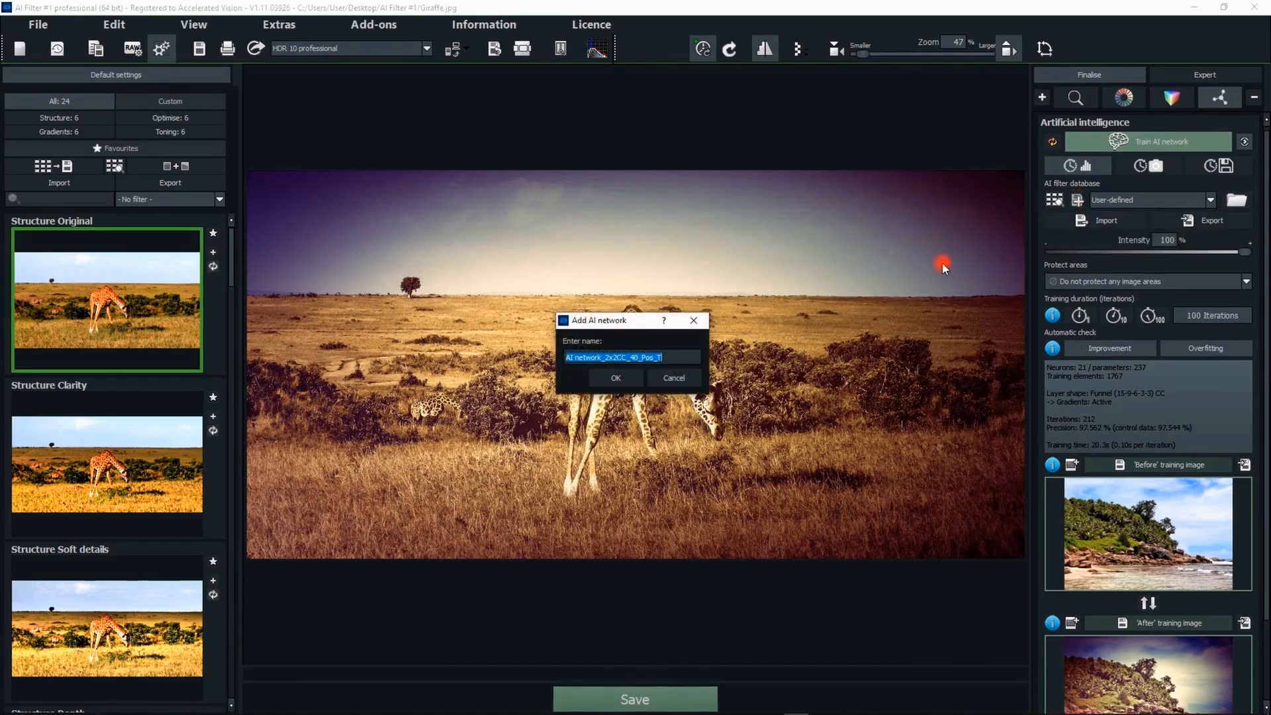
text(Te)
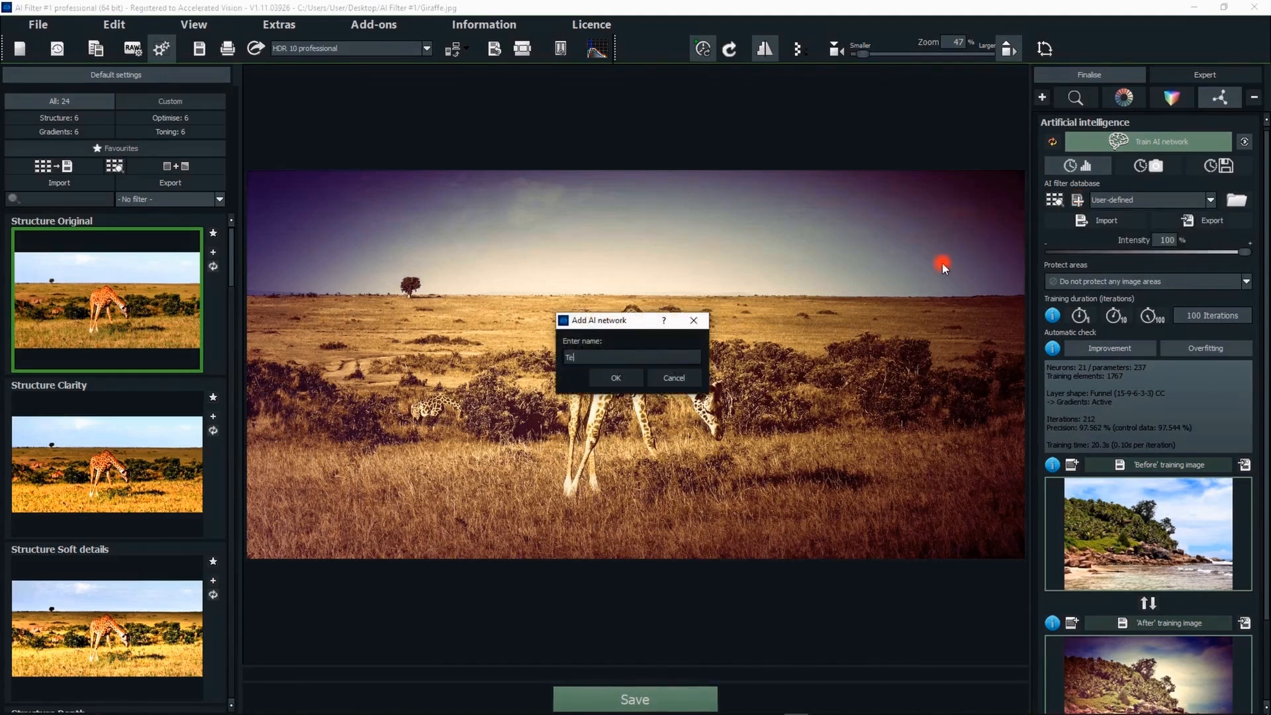
text(stfilter)
click(610, 379)
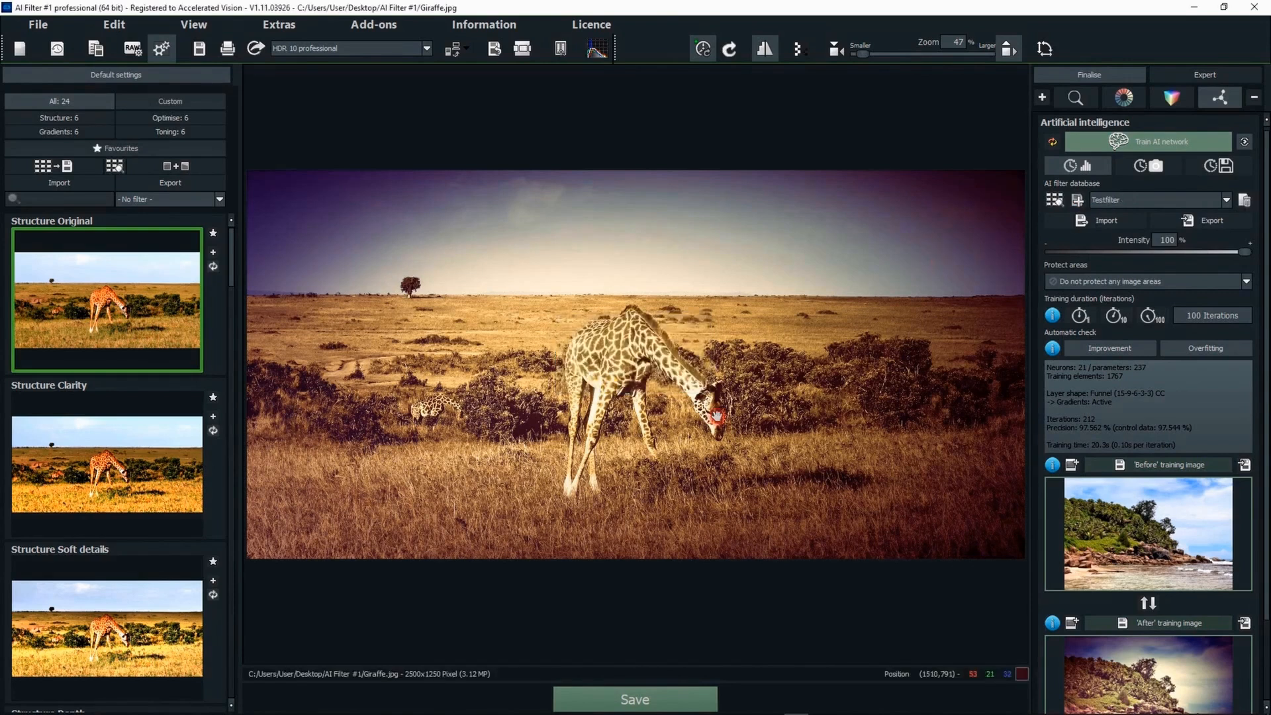
- Select Testfilter in the AI filter database and train it for another 100 iterations
click(1146, 200)
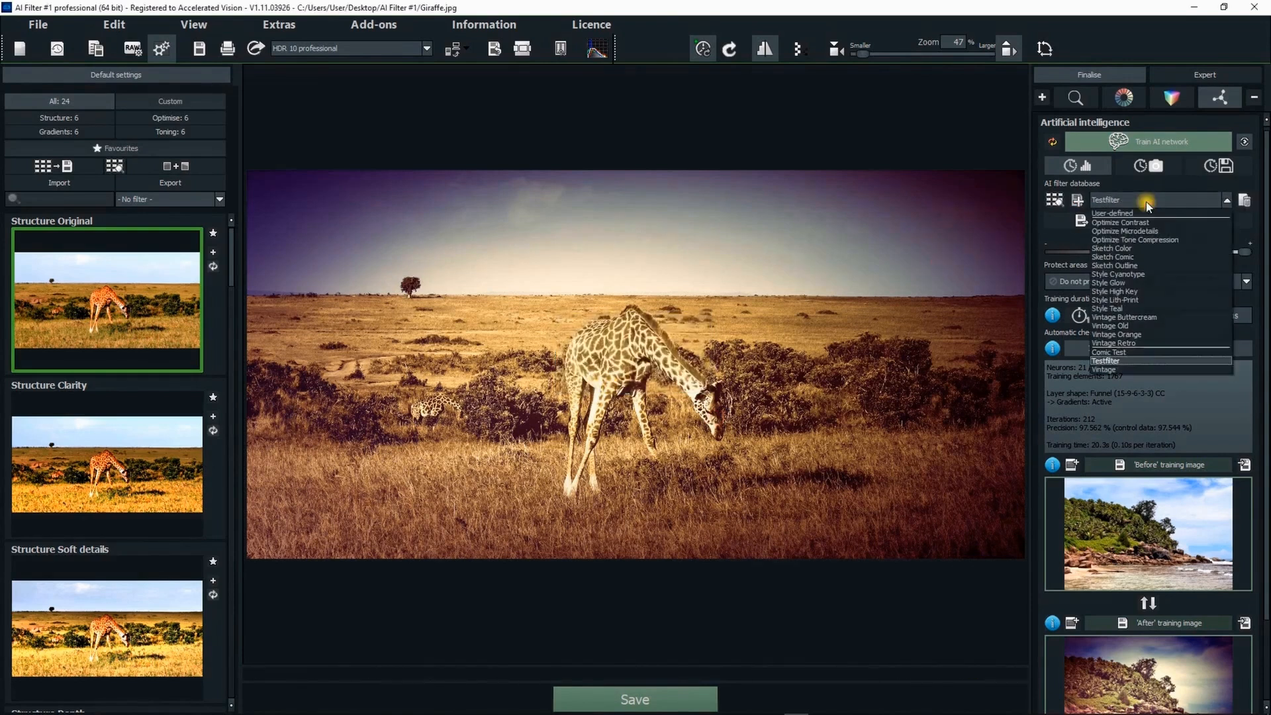
click(1124, 361)
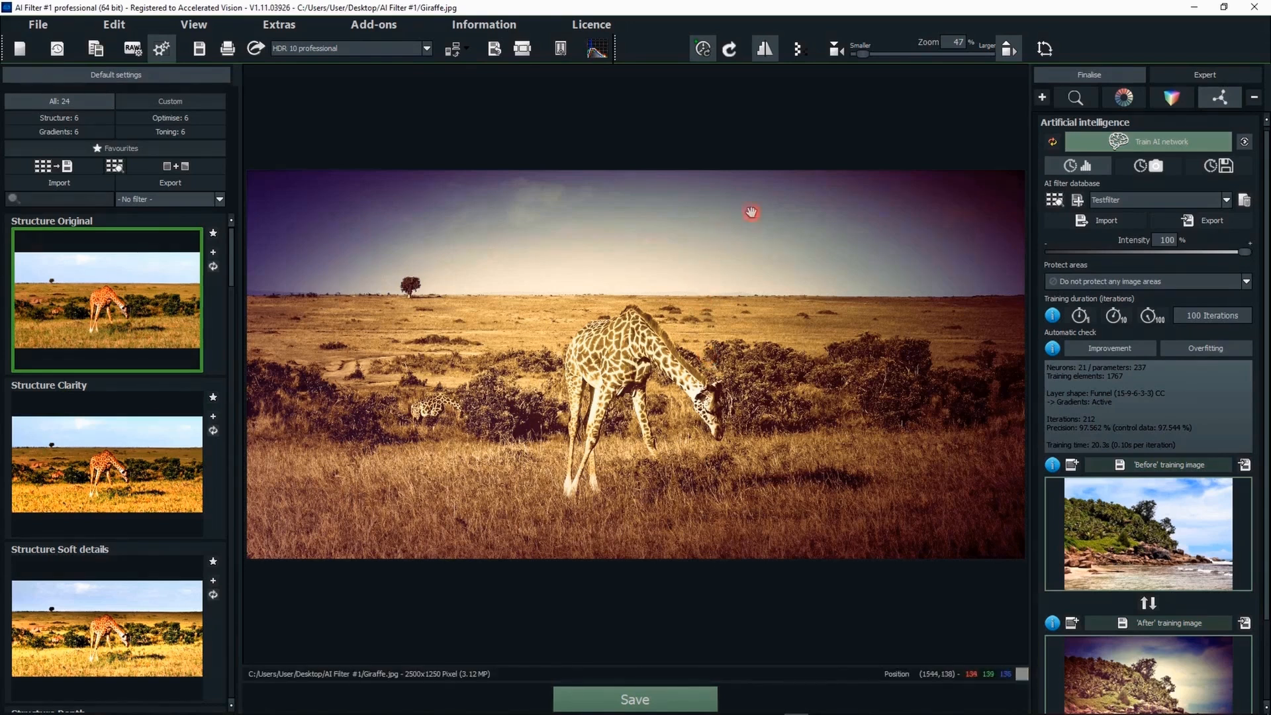
click(1164, 138)
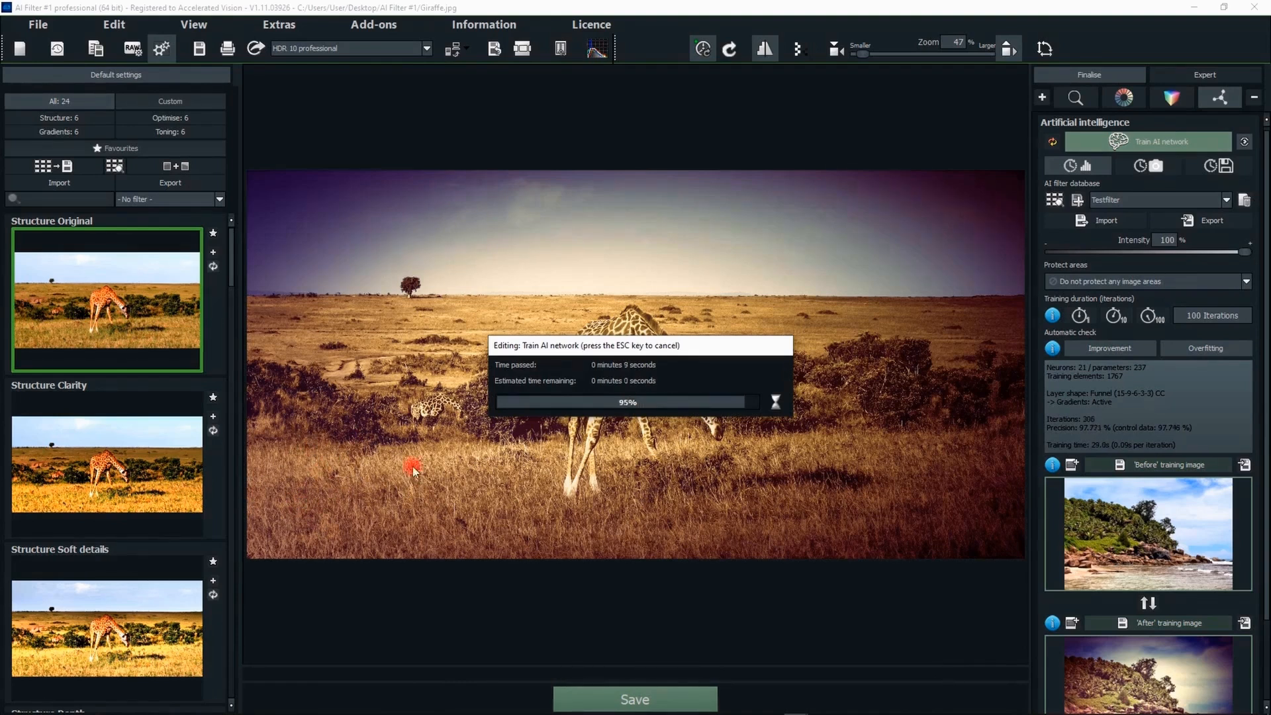
- Save the retrained network to the AI filter database again
scroll(1265, 317, down, 3)
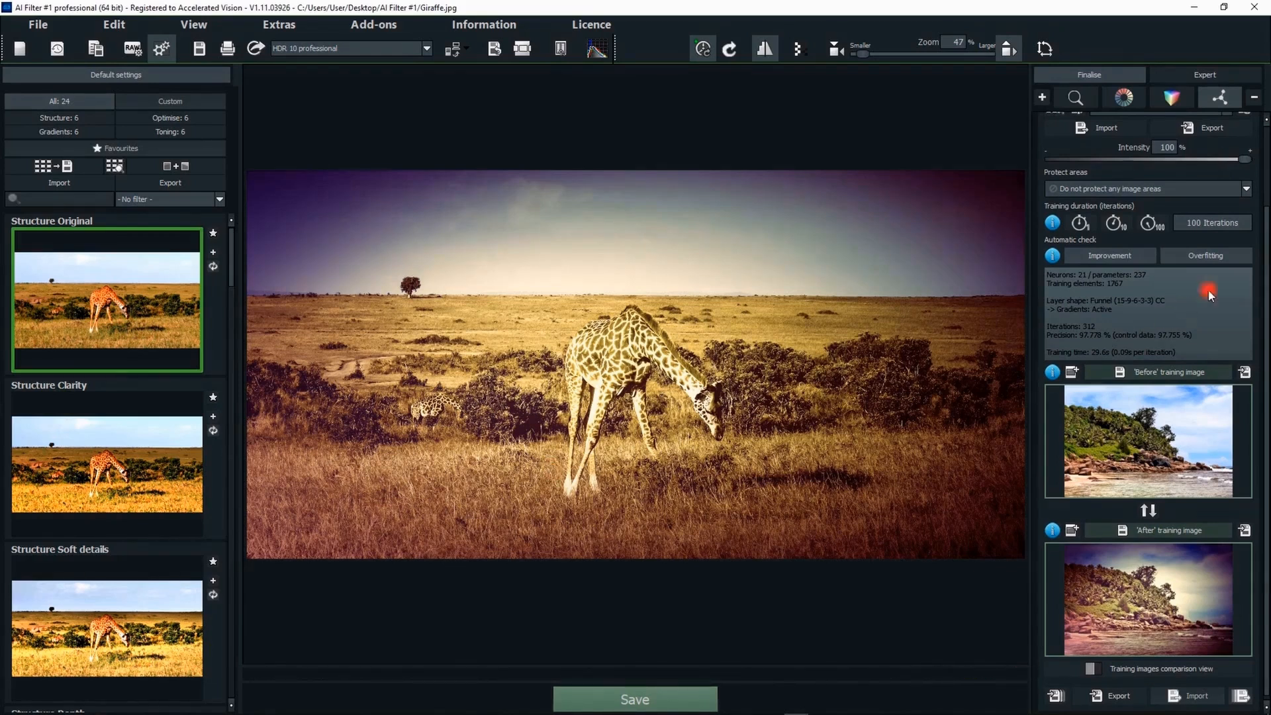
mouse_move(1265, 246)
mouse_down()
mouse_move(1265, 190)
mouse_move(1265, 267)
mouse_up()
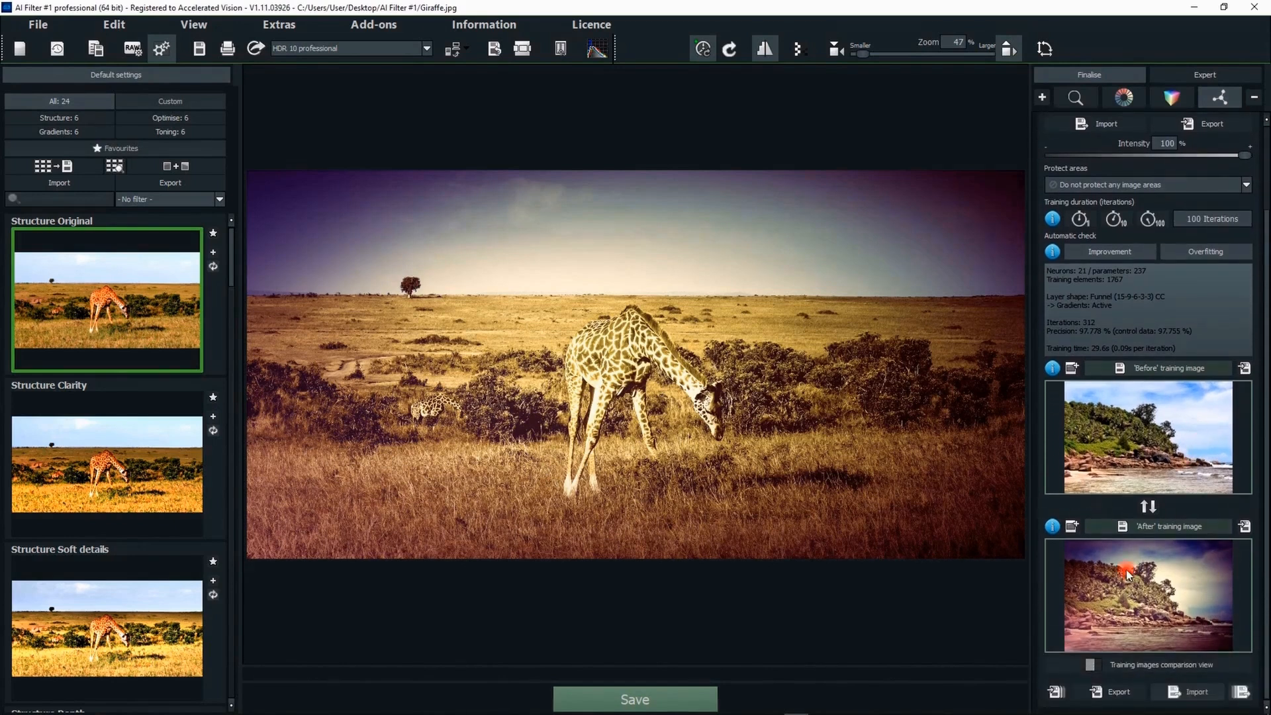
mouse_move(1126, 569)
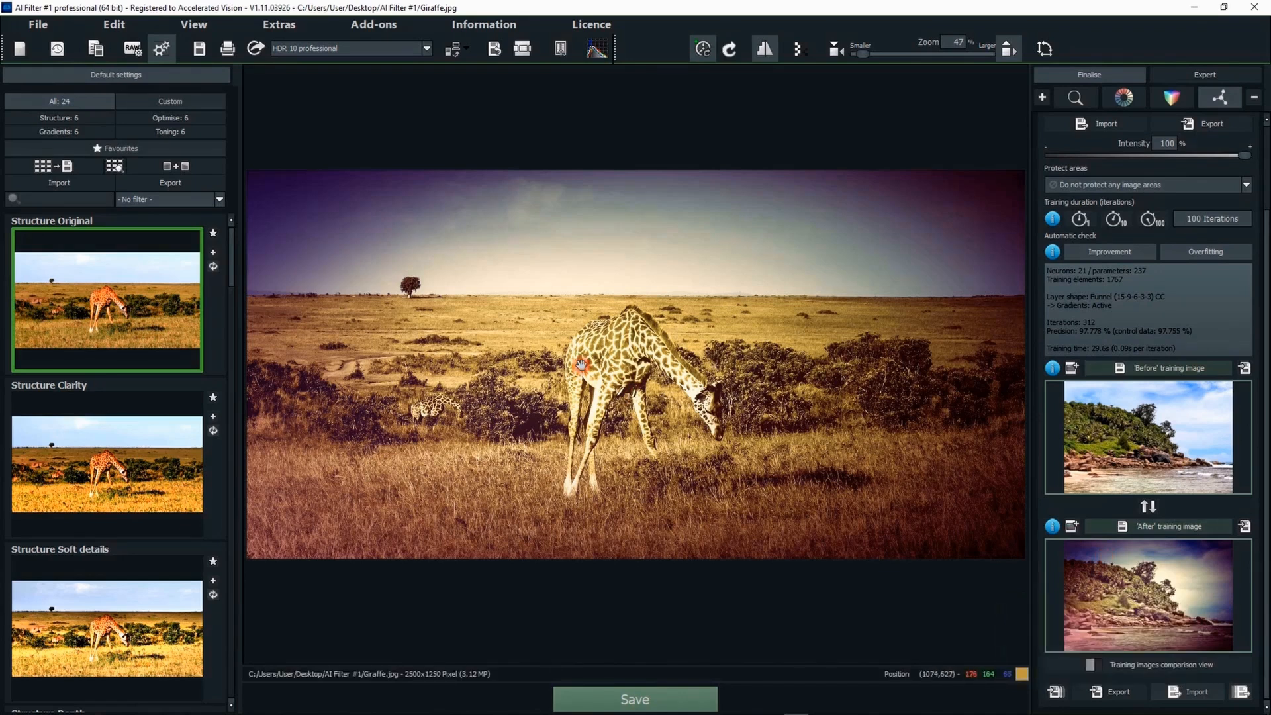
scroll(1194, 315, up, 2)
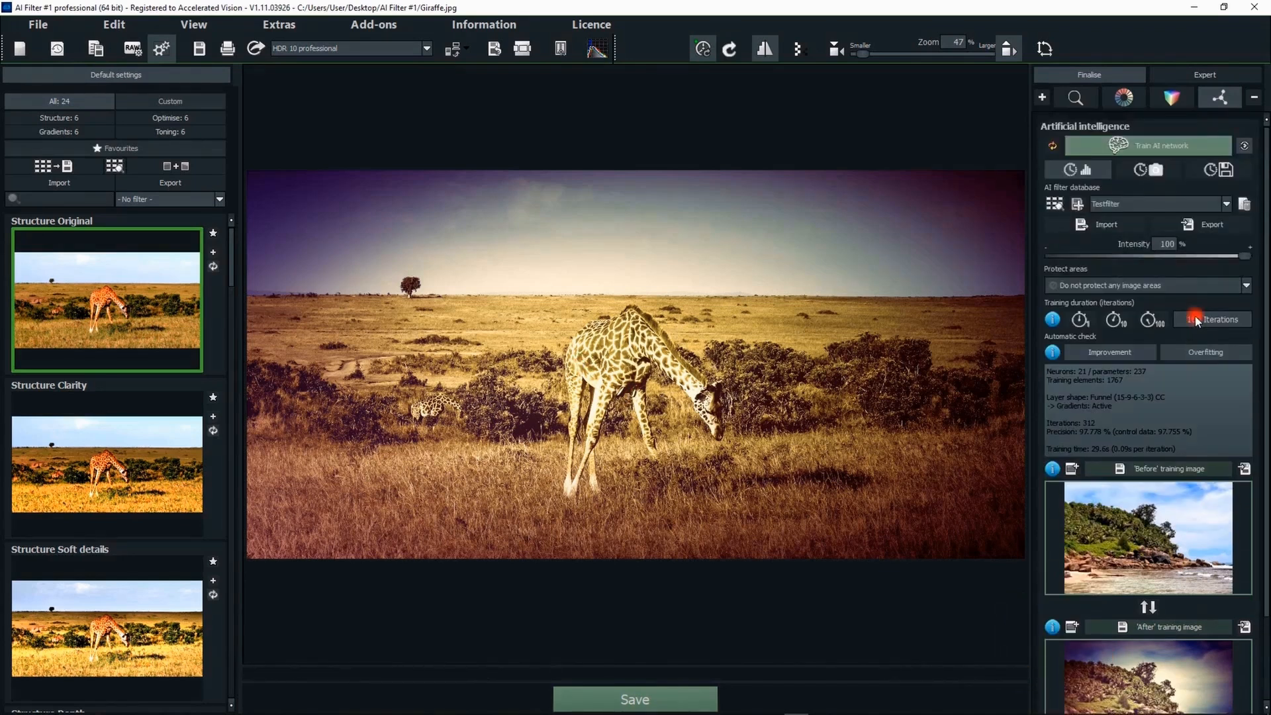
click(1082, 207)
click(608, 373)
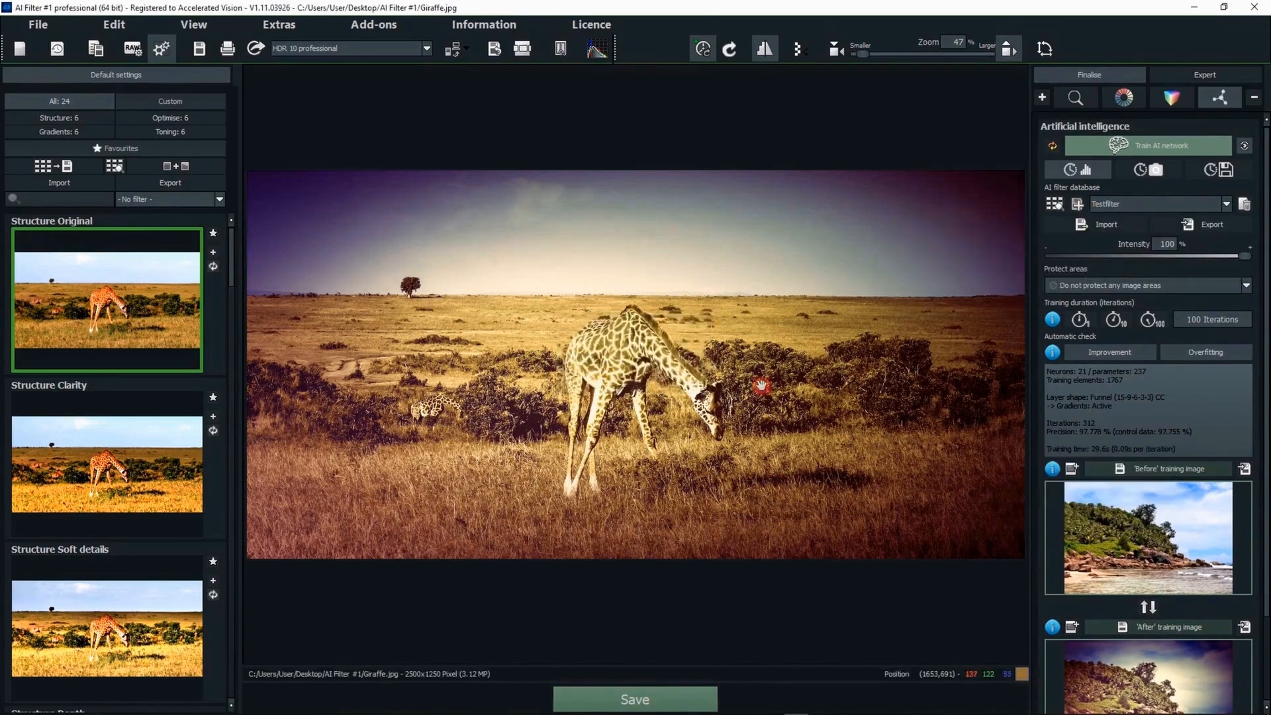
- Reset the current AI network
click(761, 386)
click(1053, 145)
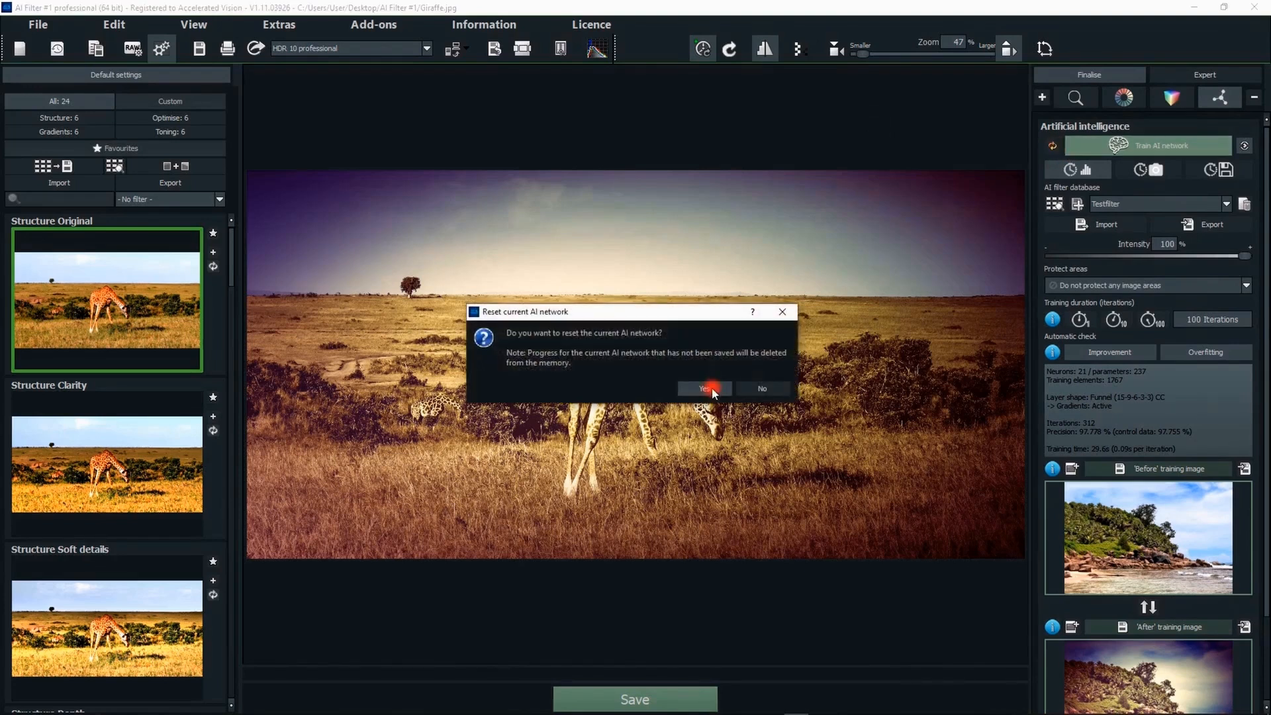
click(706, 389)
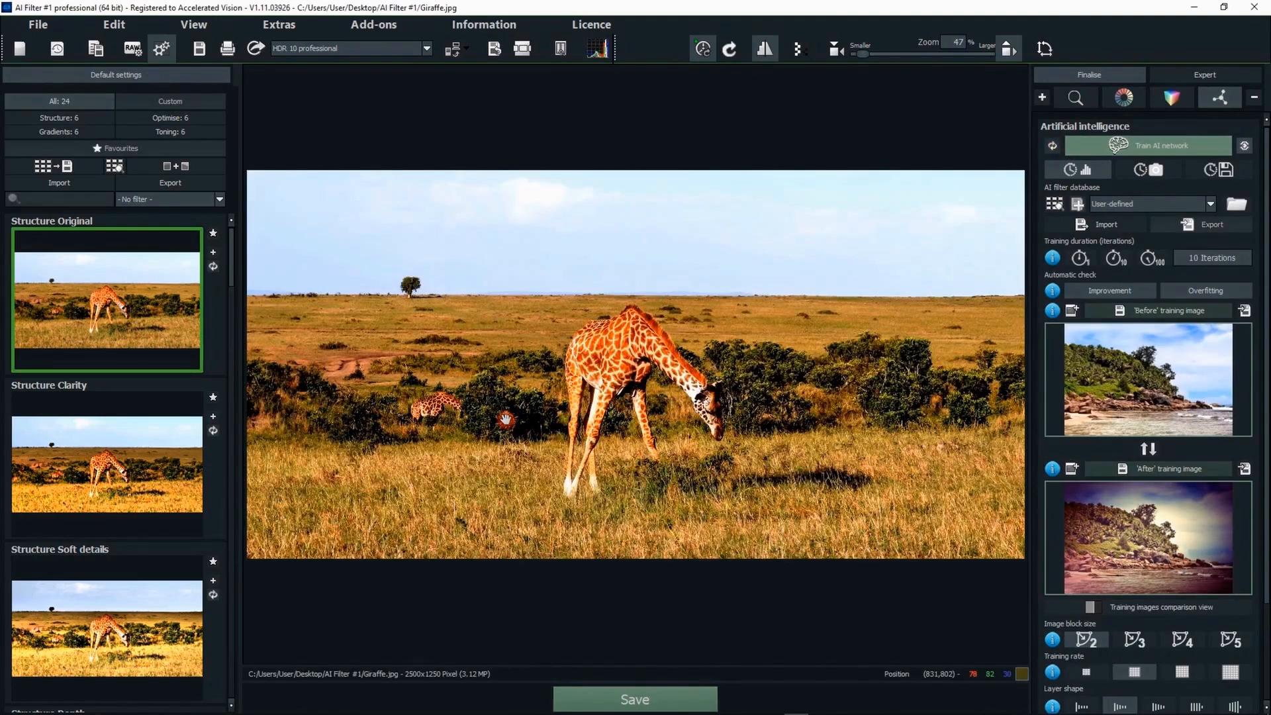
- Load Testfilter from the AI filter database onto the image
click(1115, 204)
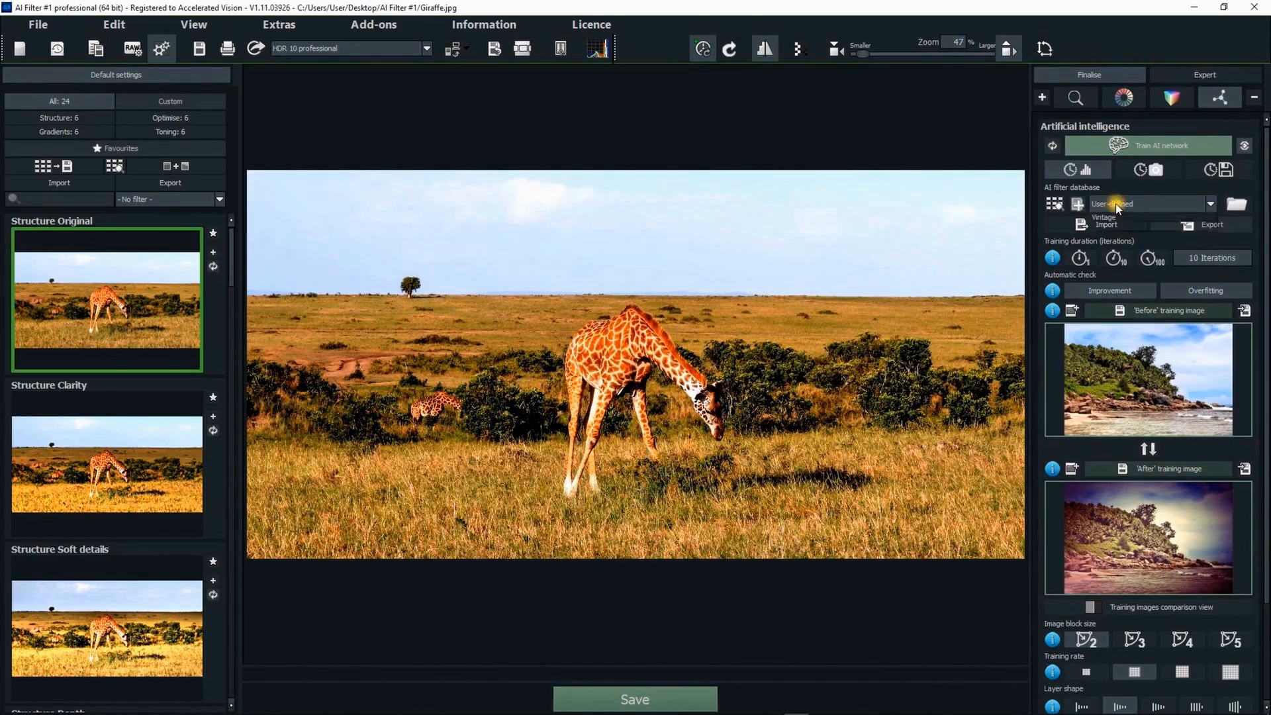
click(1105, 364)
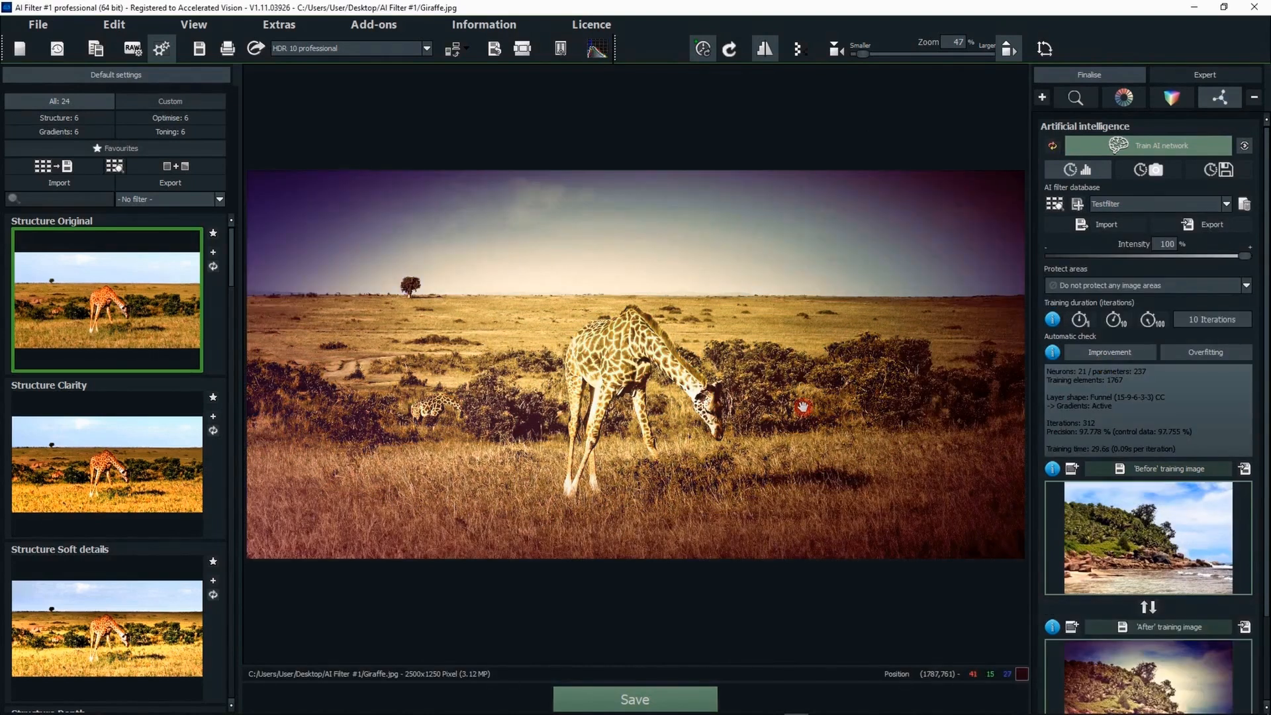
- Train the loaded Testfilter network for another 100 iterations
click(1150, 320)
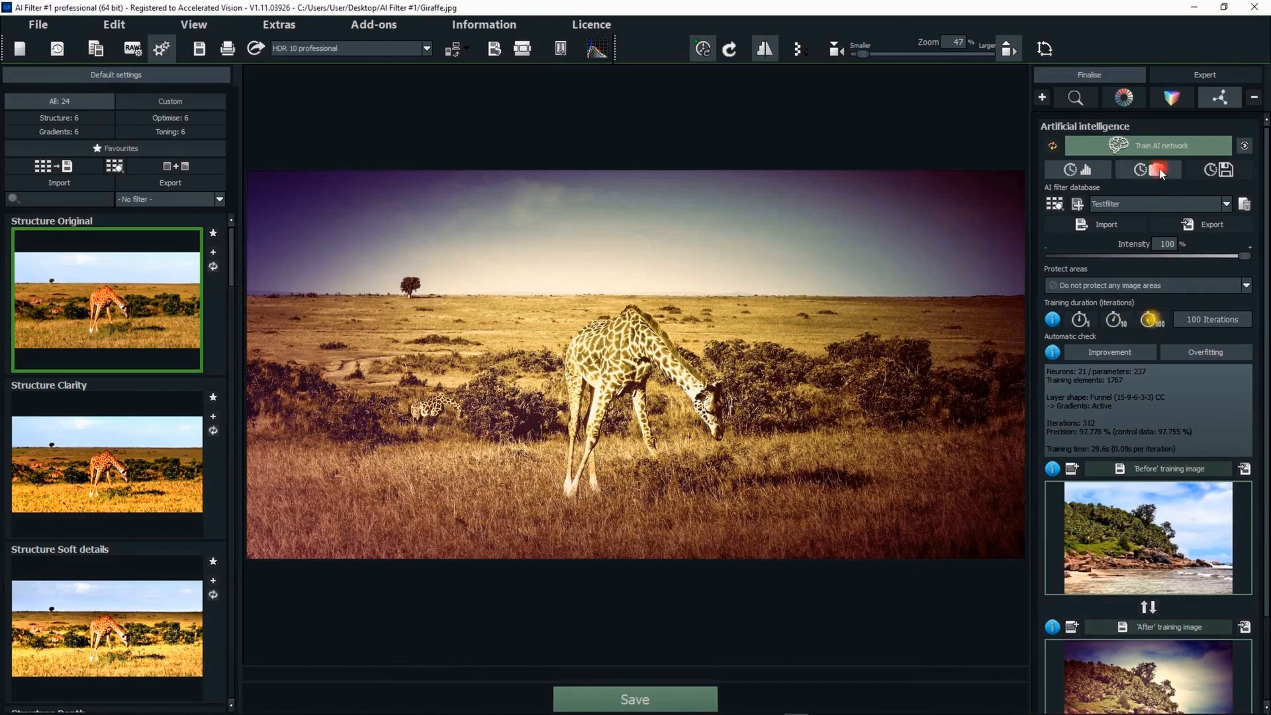
click(1147, 141)
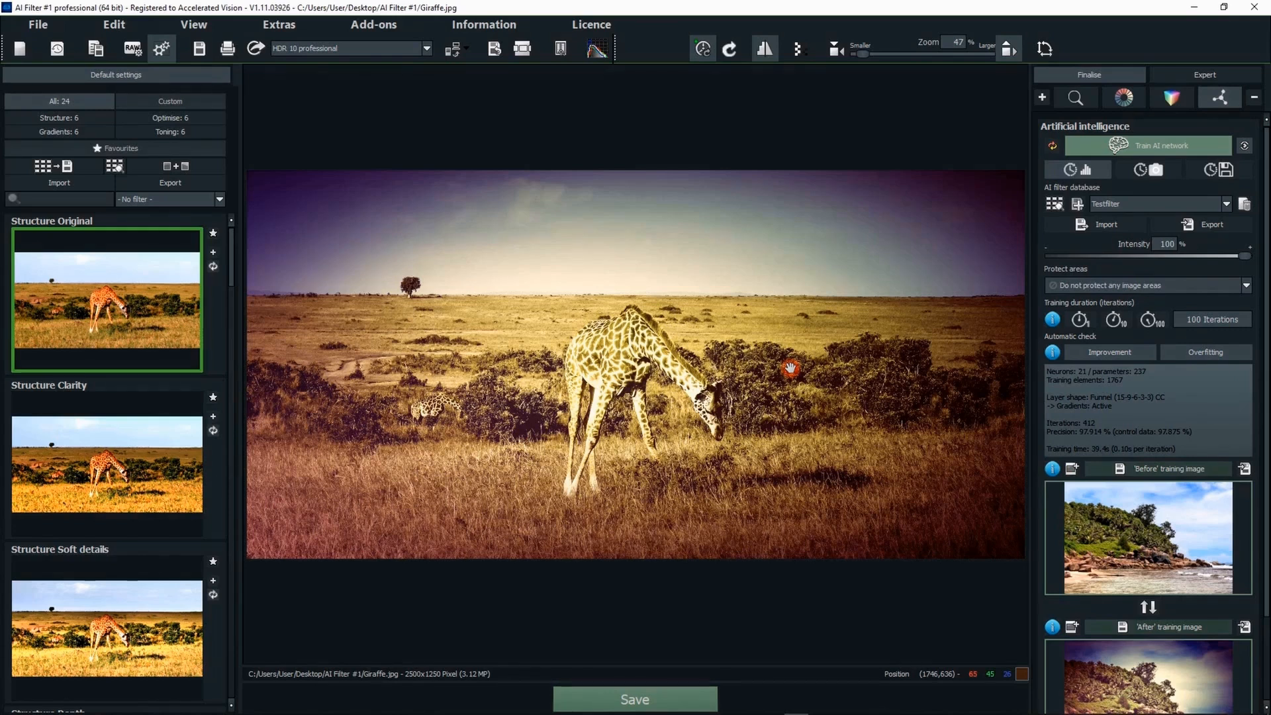
drag(1261, 165, 1265, 325)
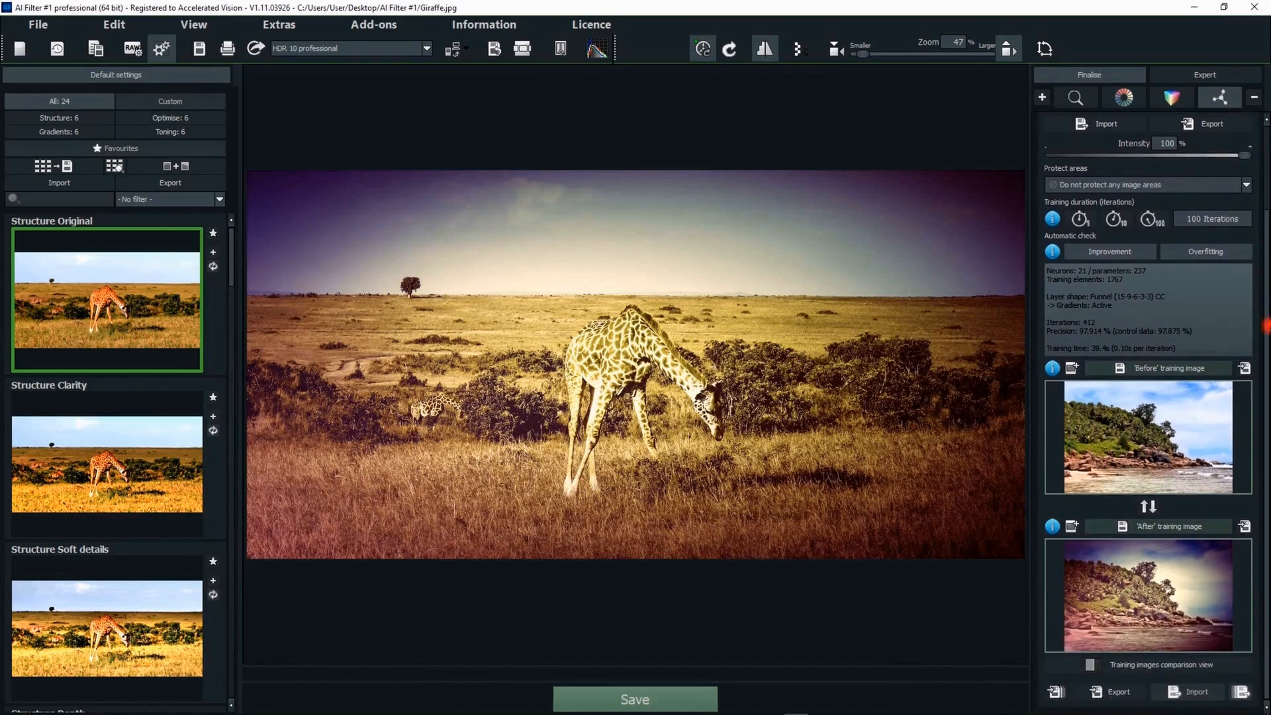
scroll(1265, 326, up, 2)
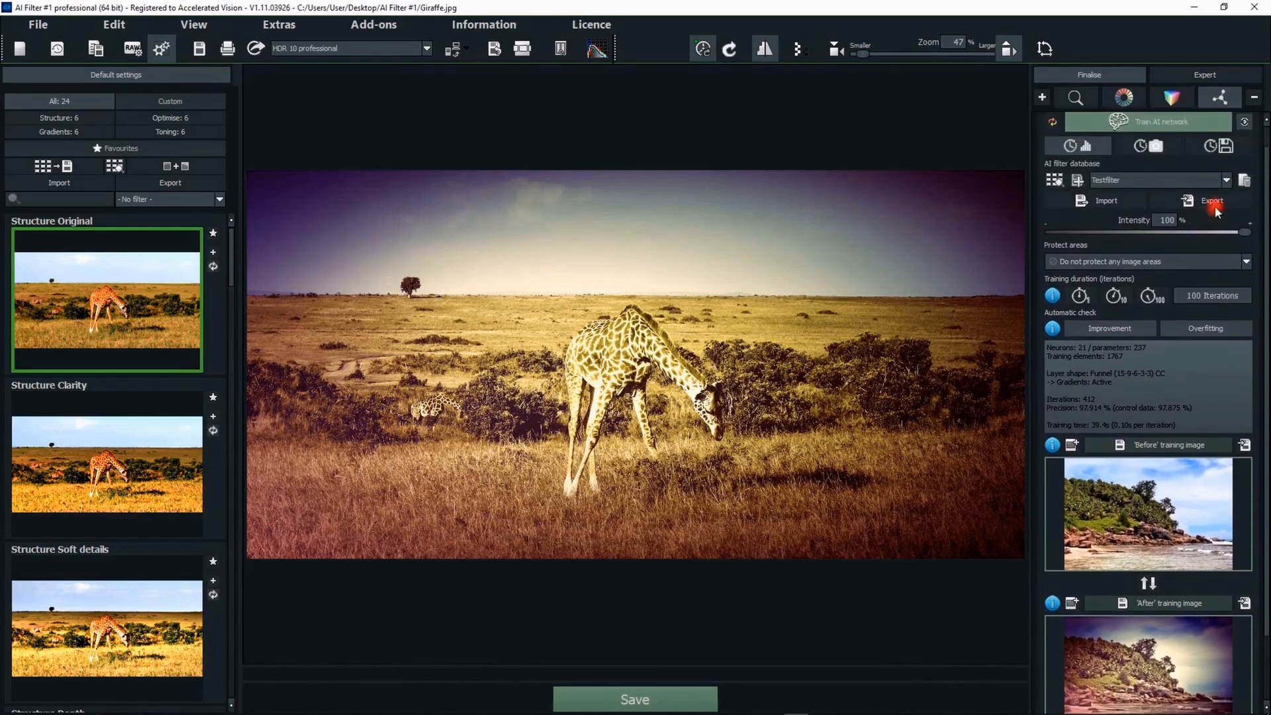
scroll(1265, 178, up, 1)
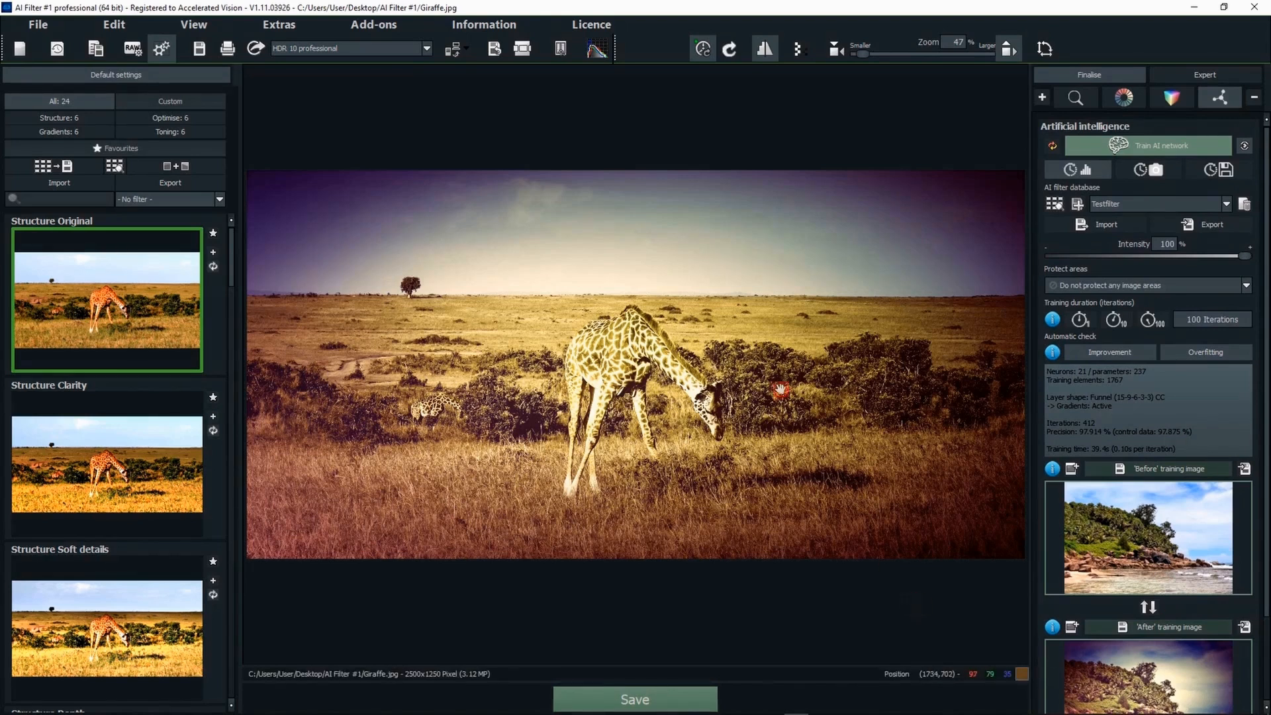
click(586, 337)
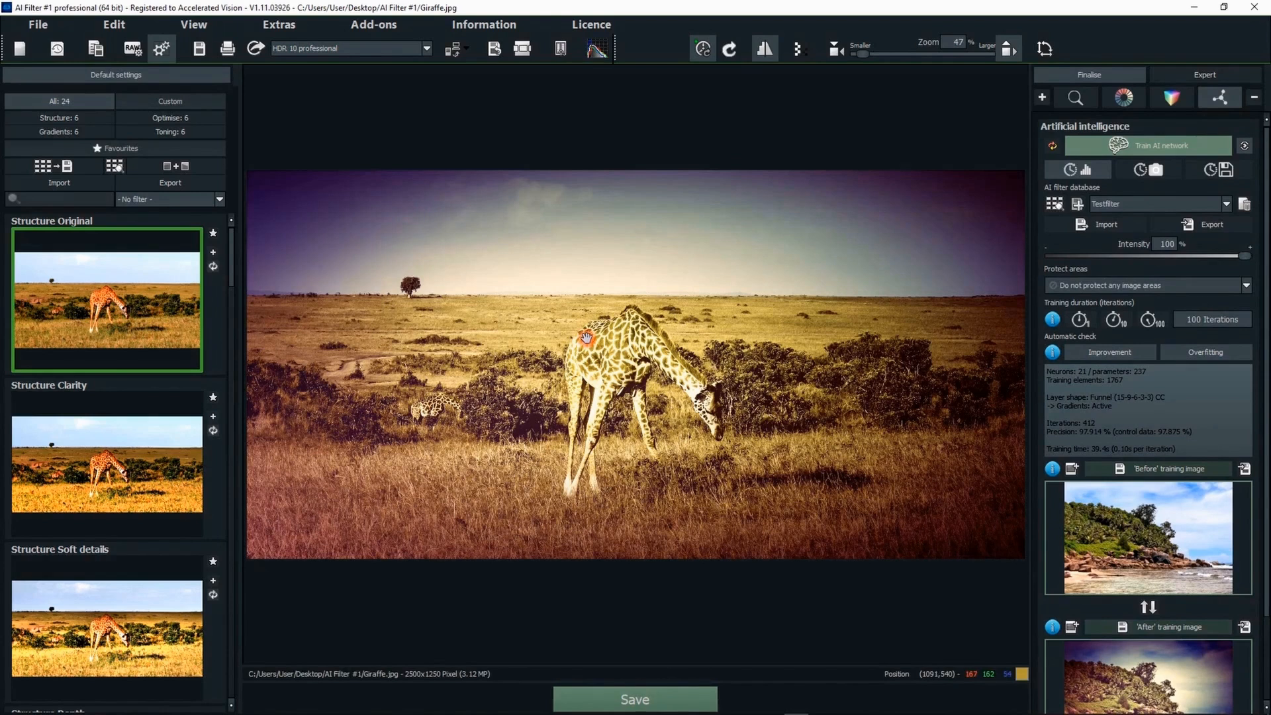